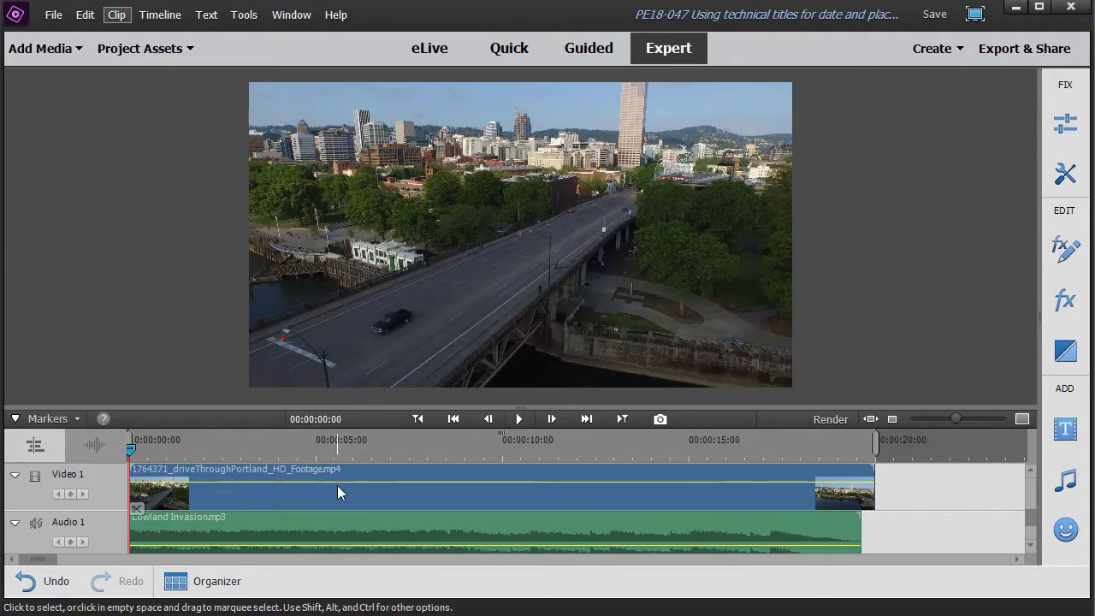
Preview the first five seconds of the aerial footage, rewind it, and test-mute the music track
click(520, 418)
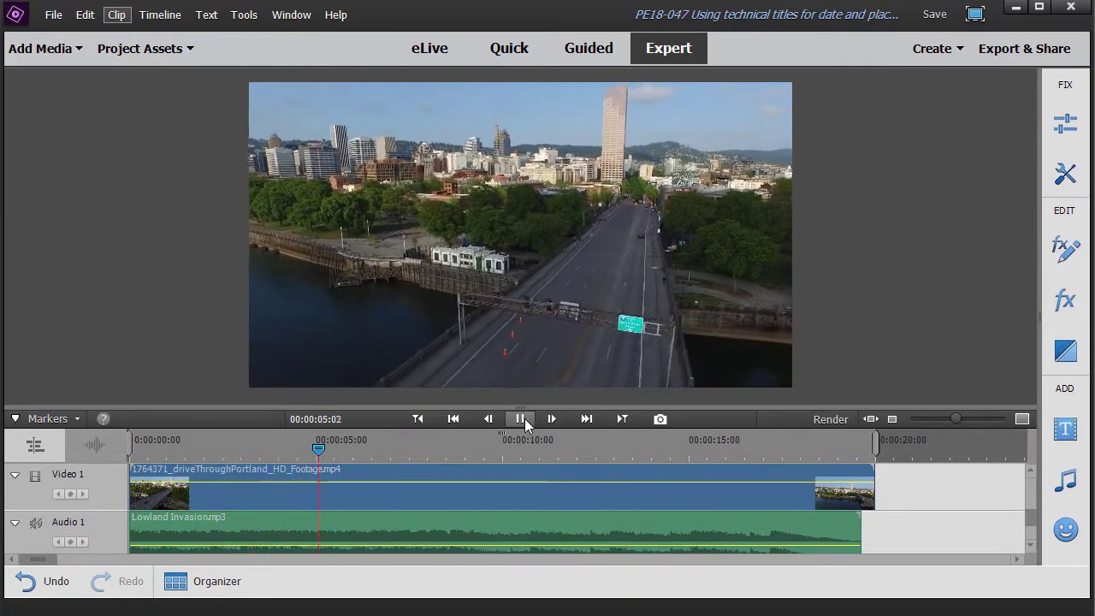
click(520, 419)
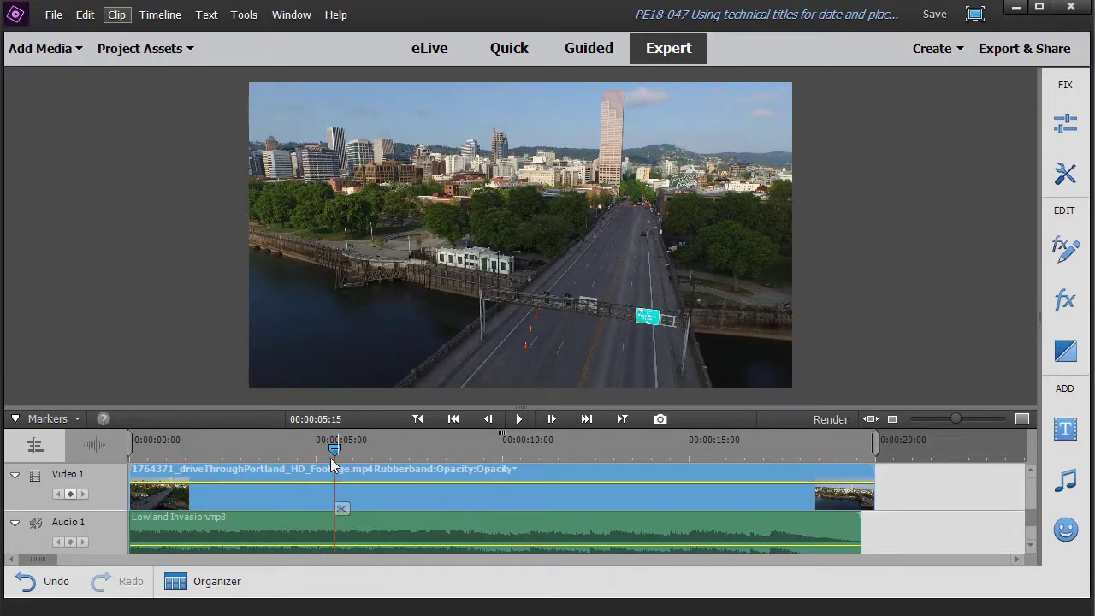
drag(336, 446, 50, 448)
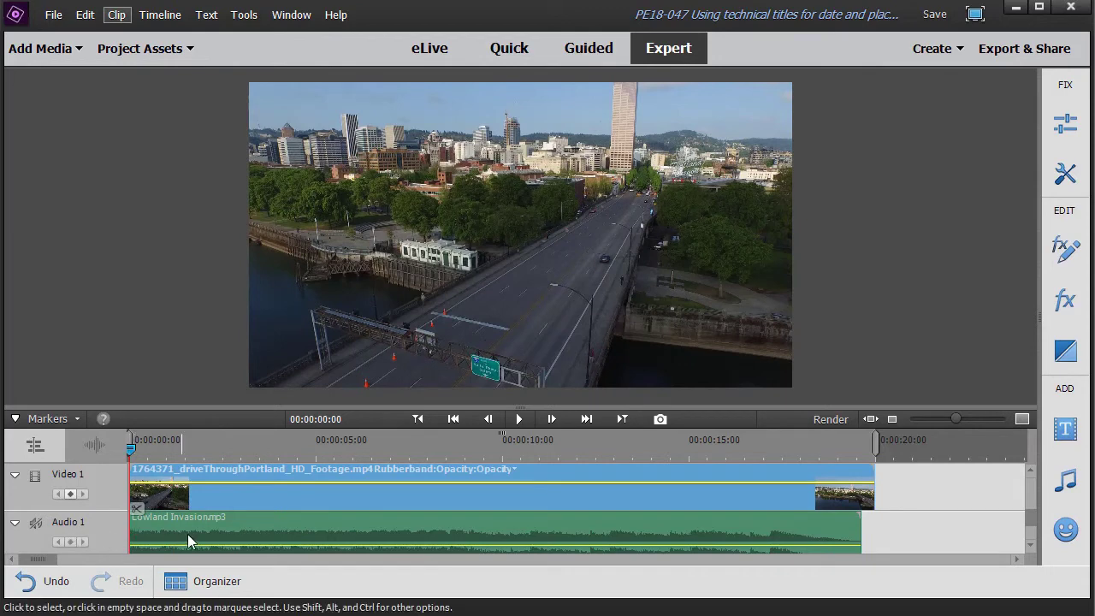
click(34, 523)
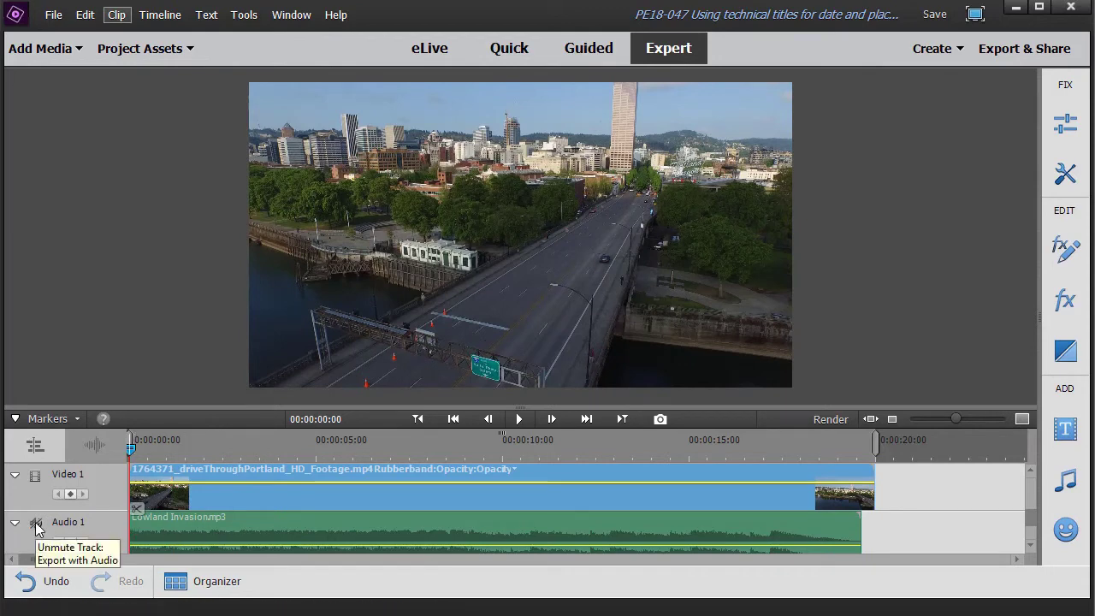
click(36, 526)
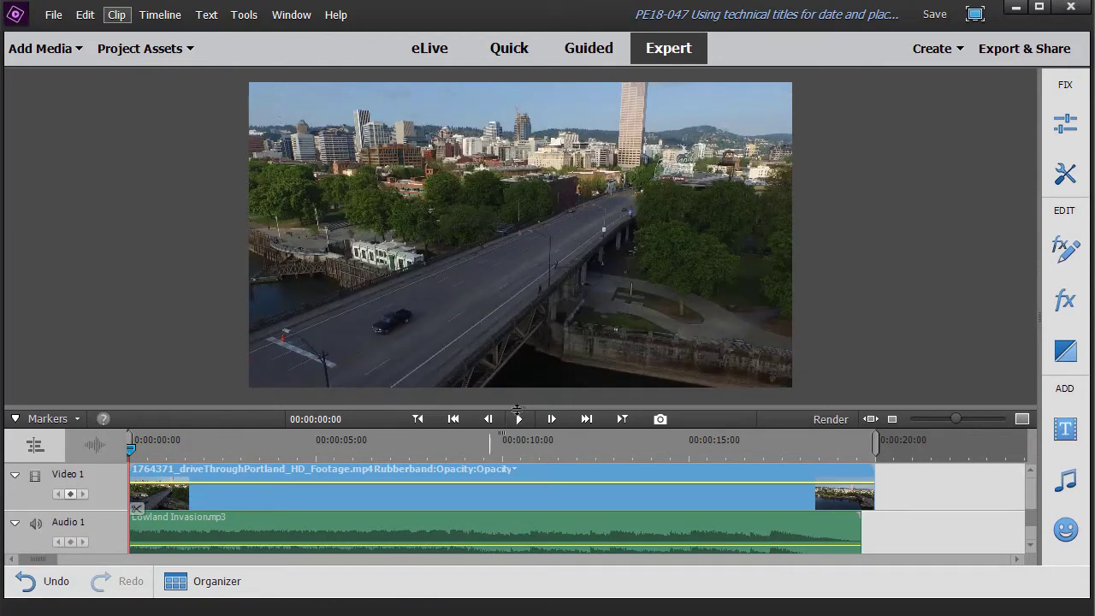
Replay the footage to about six seconds, mute the Lowland Invasion music, and scroll up to Video 2
click(521, 418)
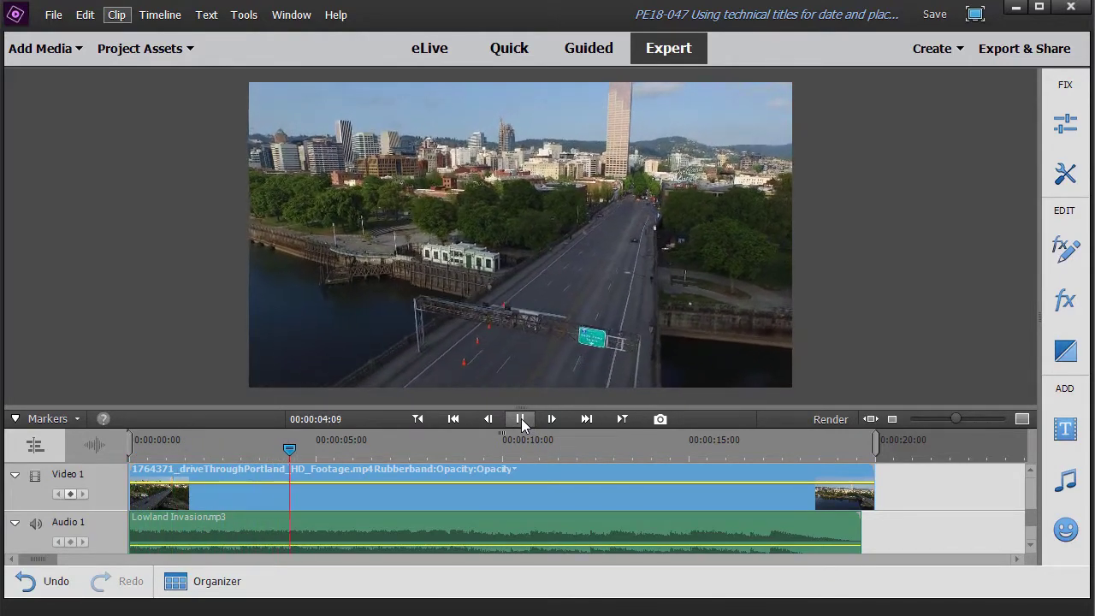
click(521, 419)
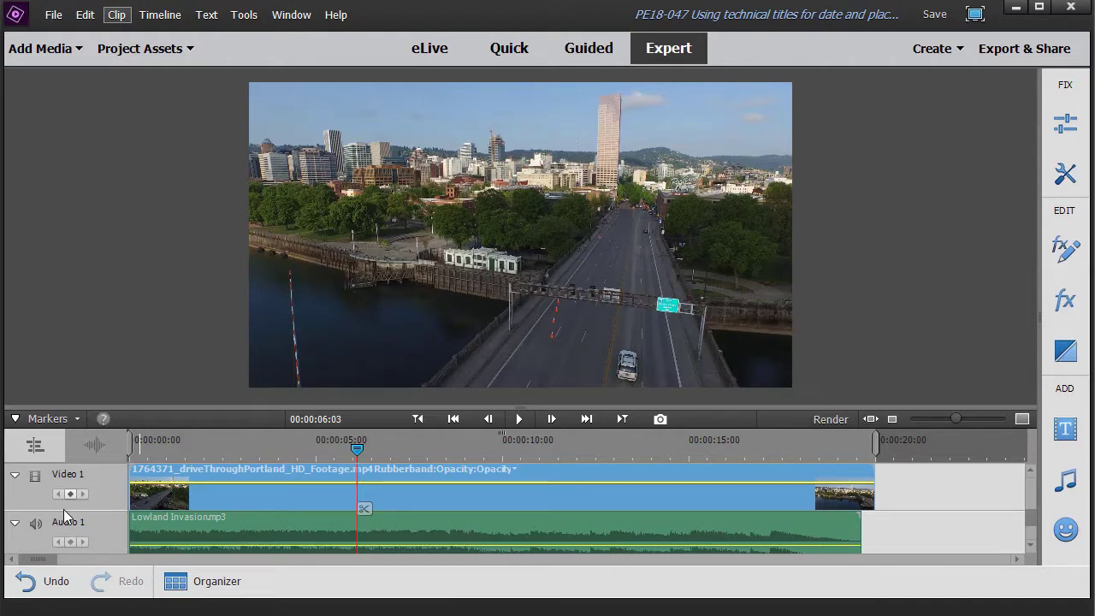
click(35, 522)
drag(1030, 516, 1032, 499)
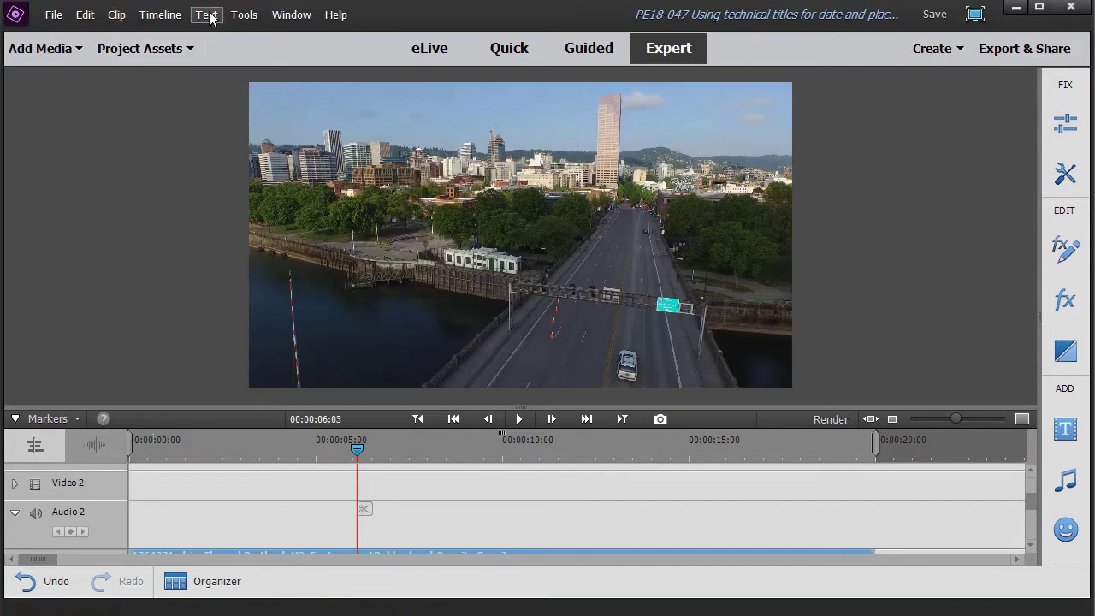
Add a new Default Text title at the very start of the timeline
drag(355, 449, 49, 451)
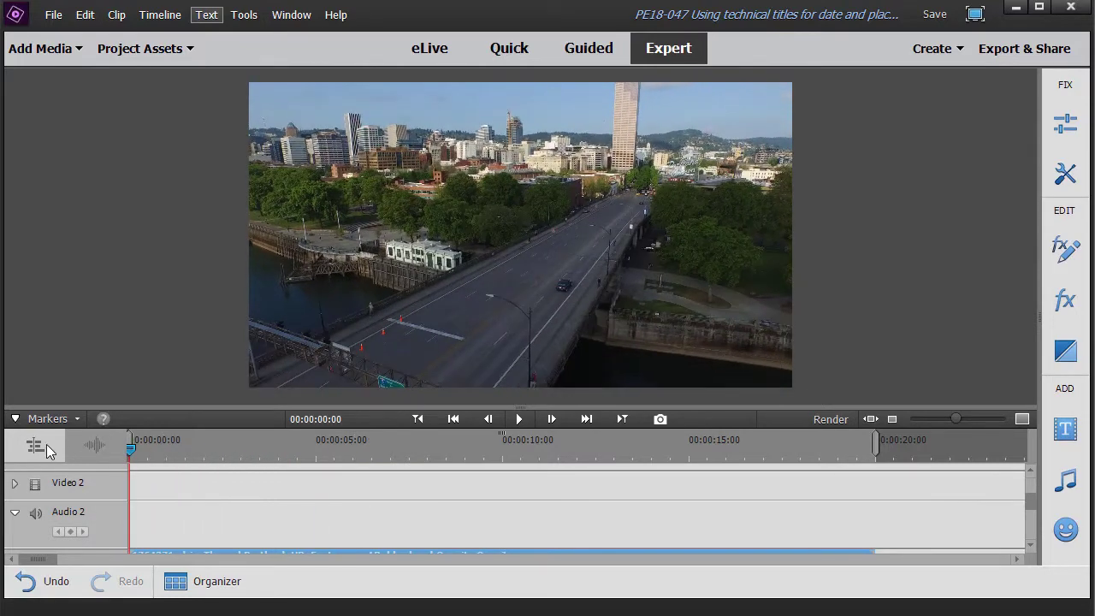
click(205, 16)
mouse_move(232, 38)
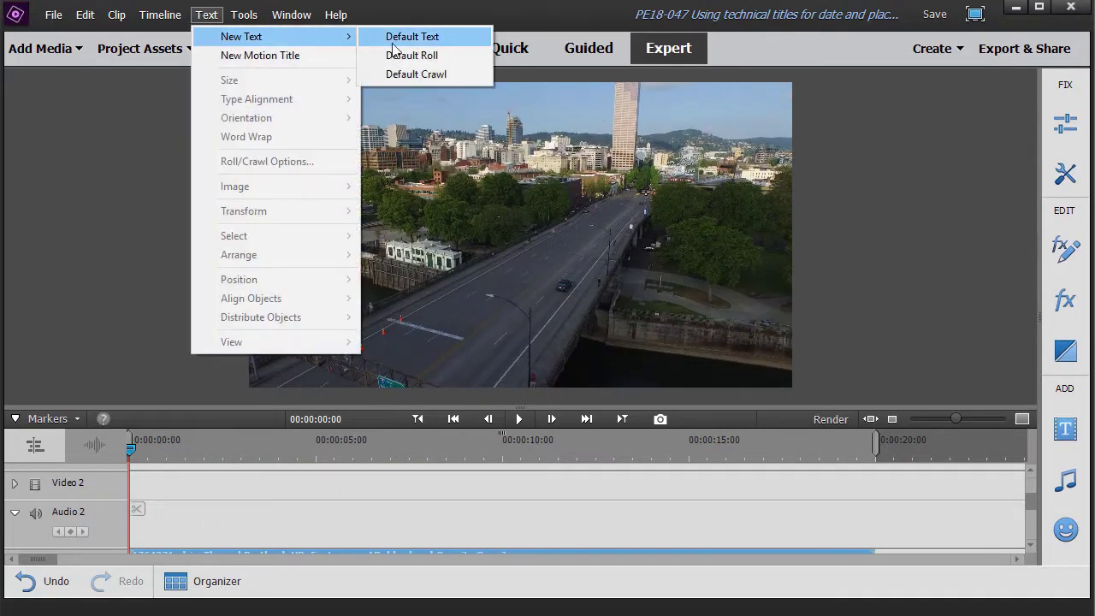
click(425, 38)
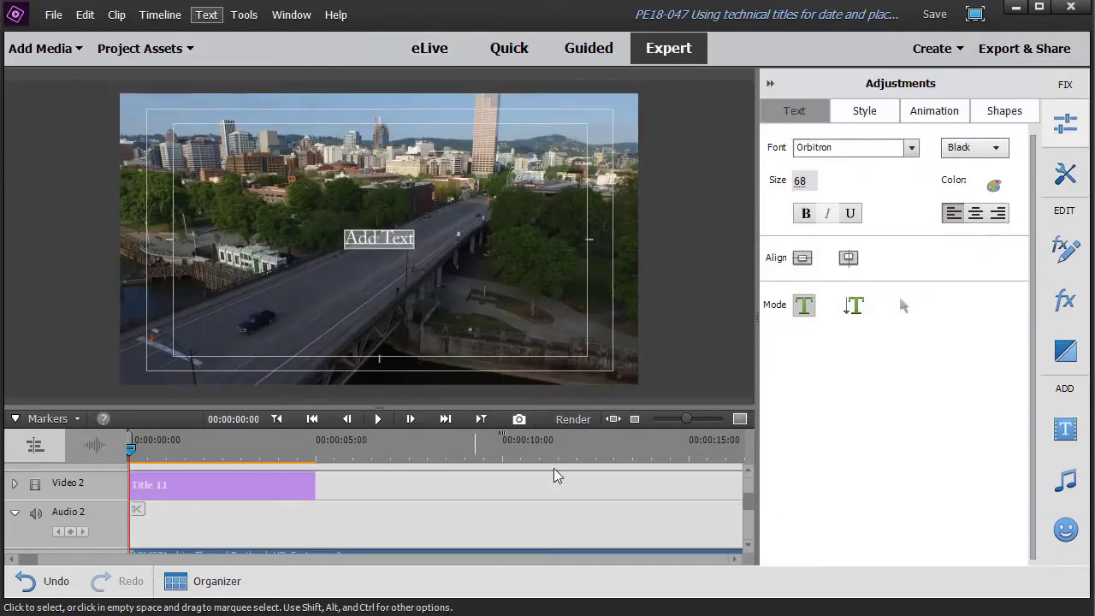
Select the Add Text placeholder and change its font to Orbitron
click(365, 237)
drag(344, 238, 417, 240)
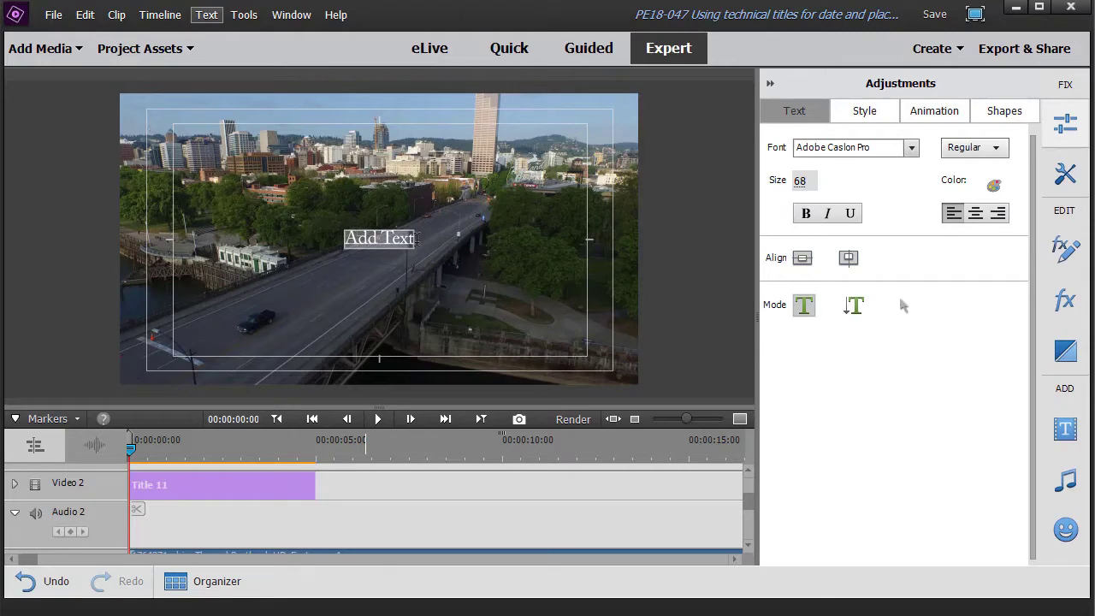
click(912, 148)
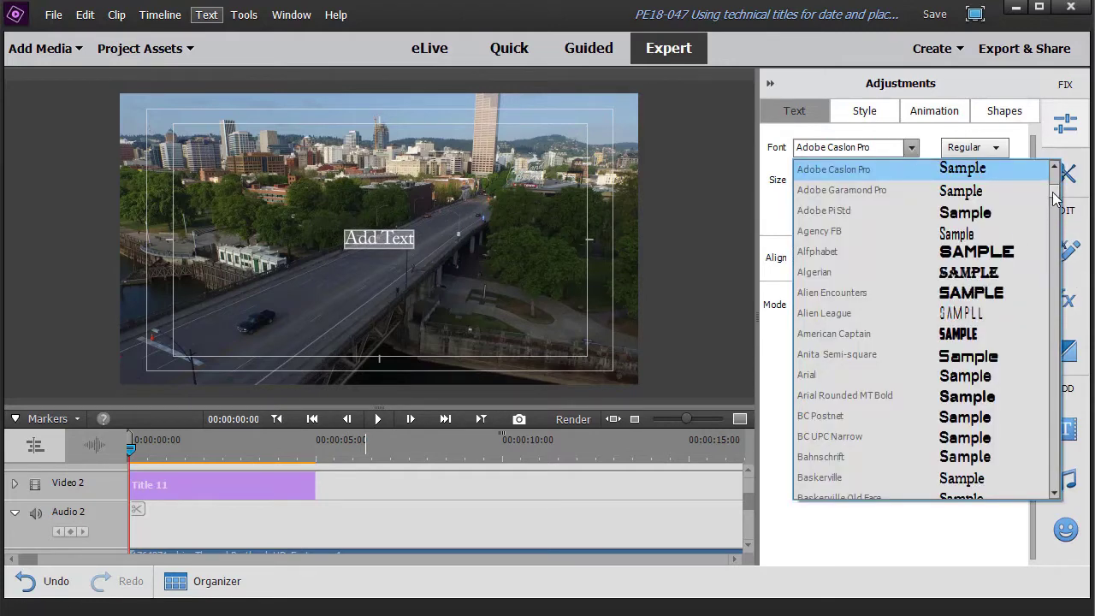
drag(1054, 202, 1033, 385)
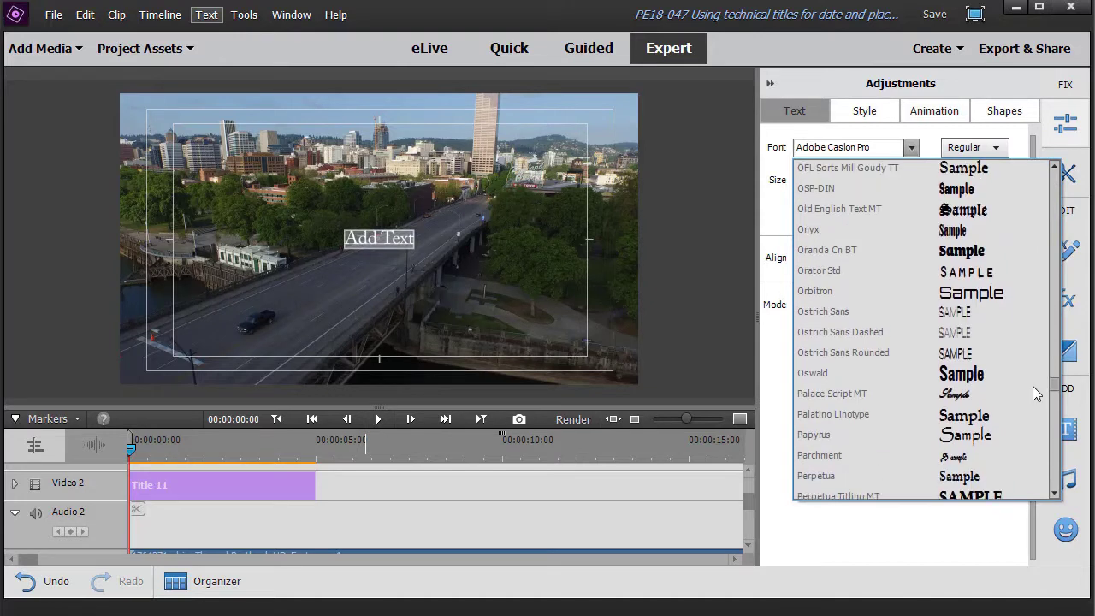
click(820, 292)
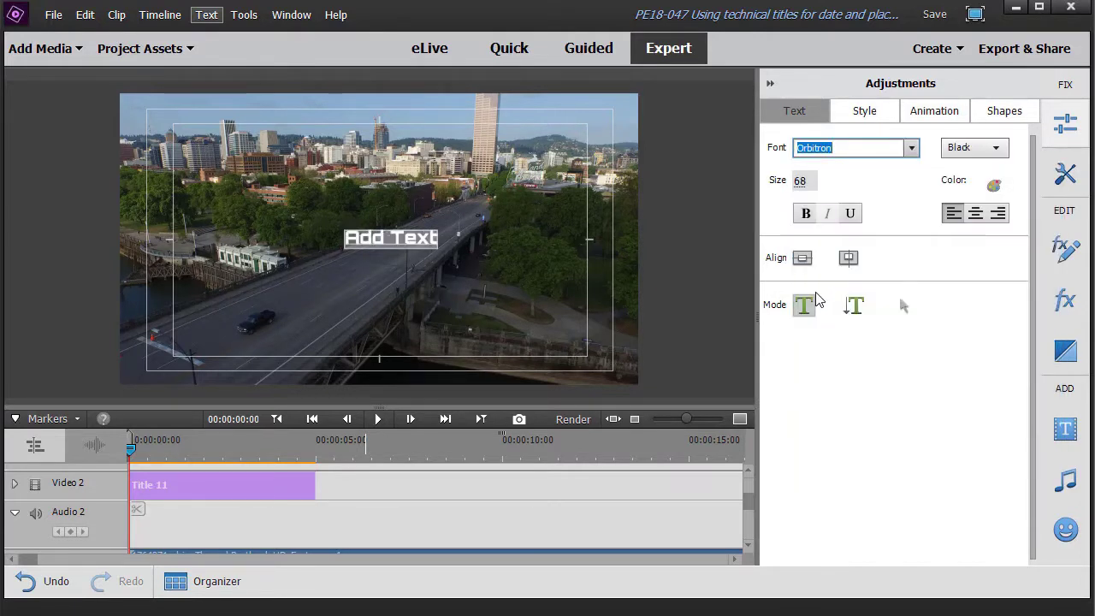
click(354, 239)
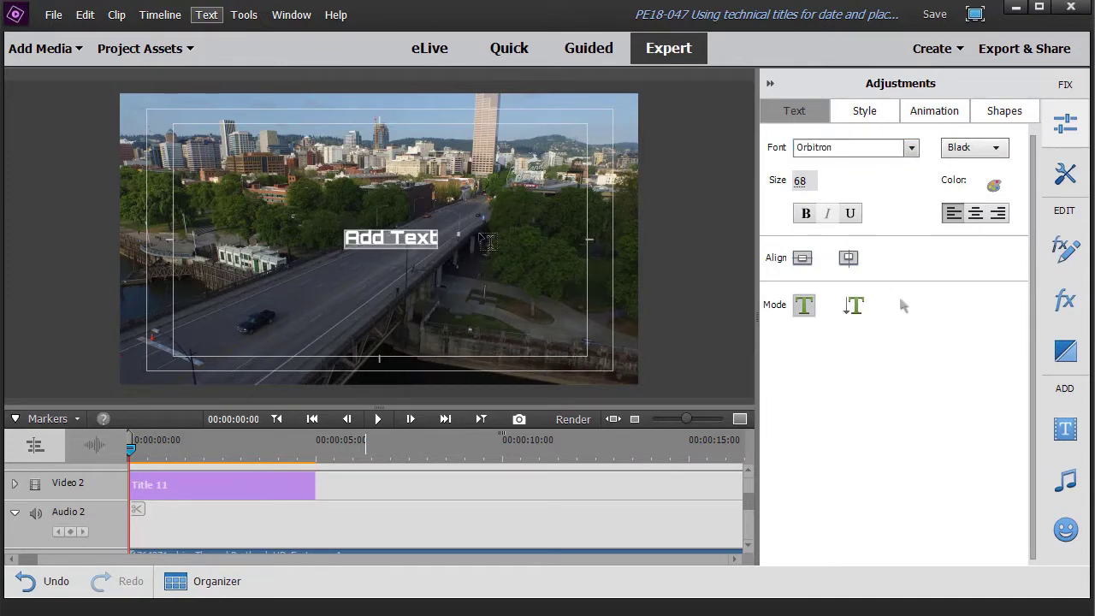
Replace the placeholder with the text 'PORTLAND, OREGON', correcting the typos
text(PORTLND)
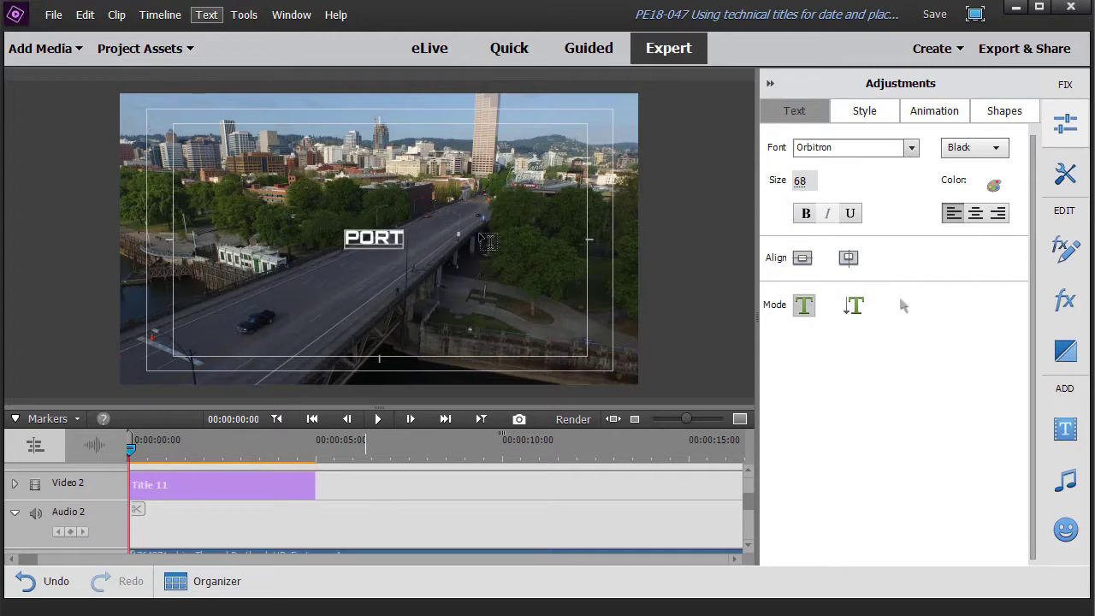
key(BackSpace)
key(BackSpace)
text(AND)
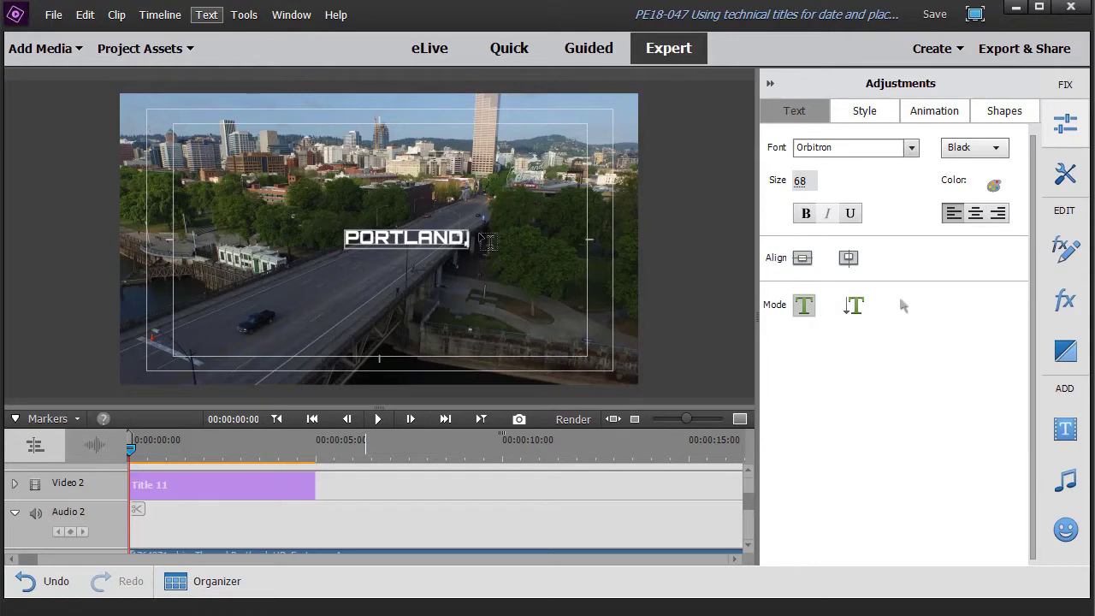
text(, ORGED)
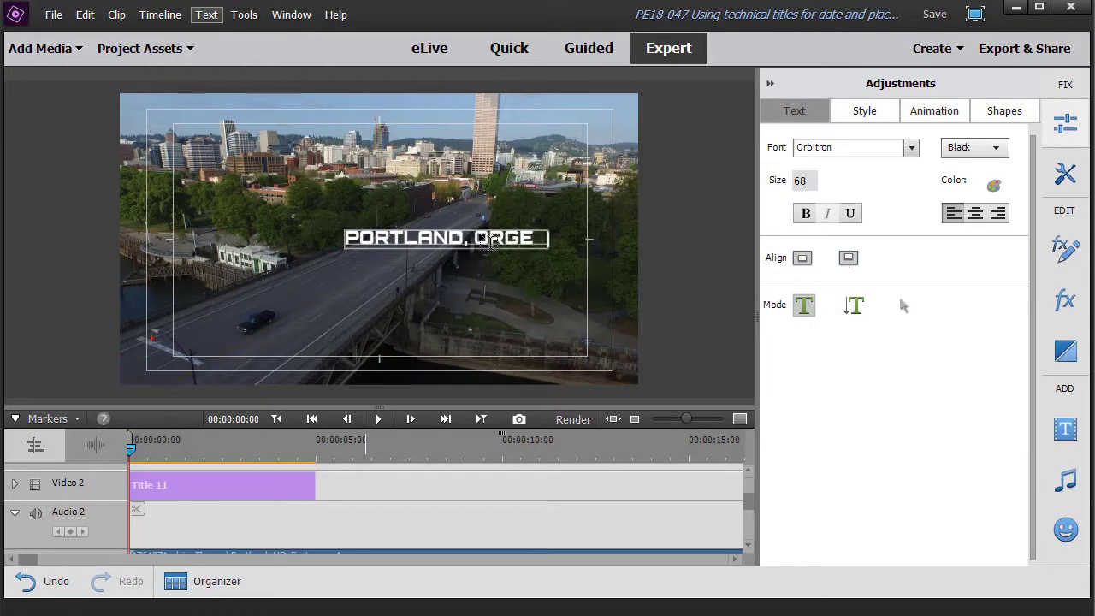
key(BackSpace)
key(BackSpace)
key(BackSpace)
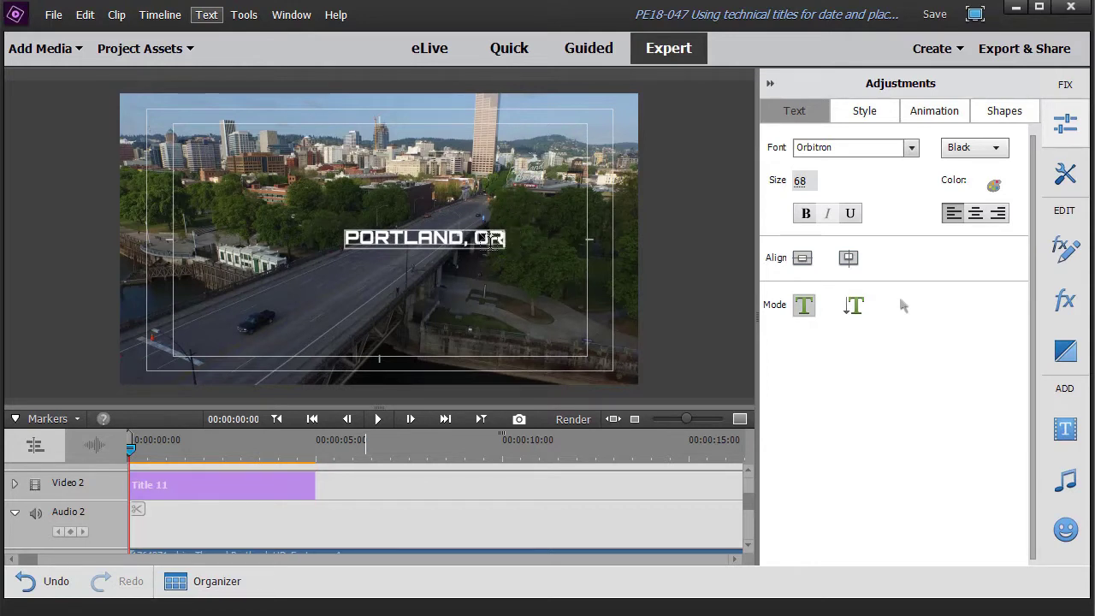
text(EGON)
Set the title size to 57 and move it to the lower-left of the frame
click(901, 300)
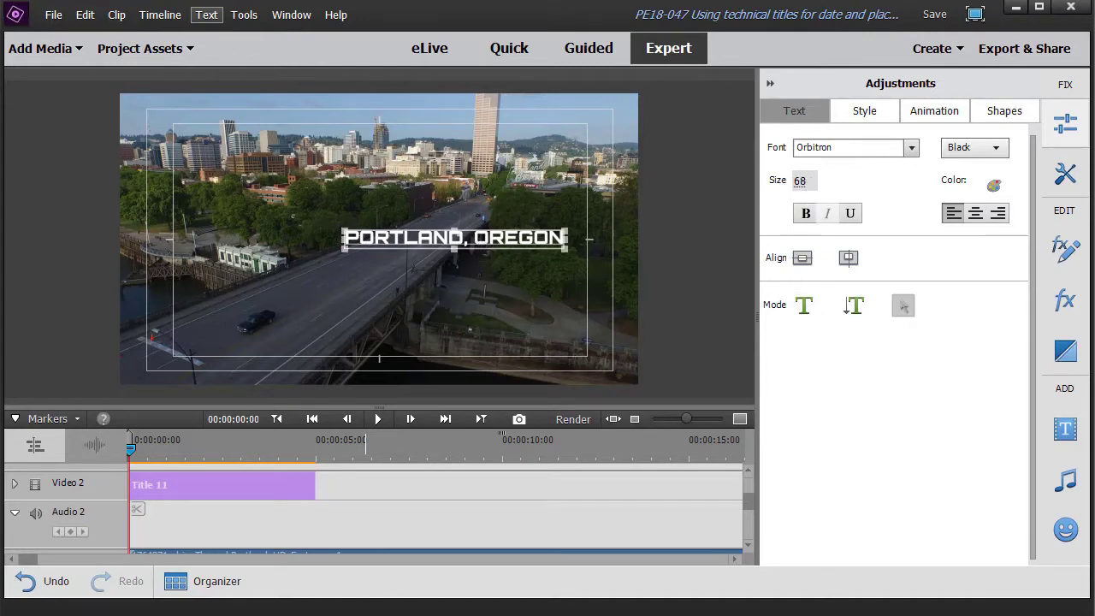
drag(800, 180, 784, 180)
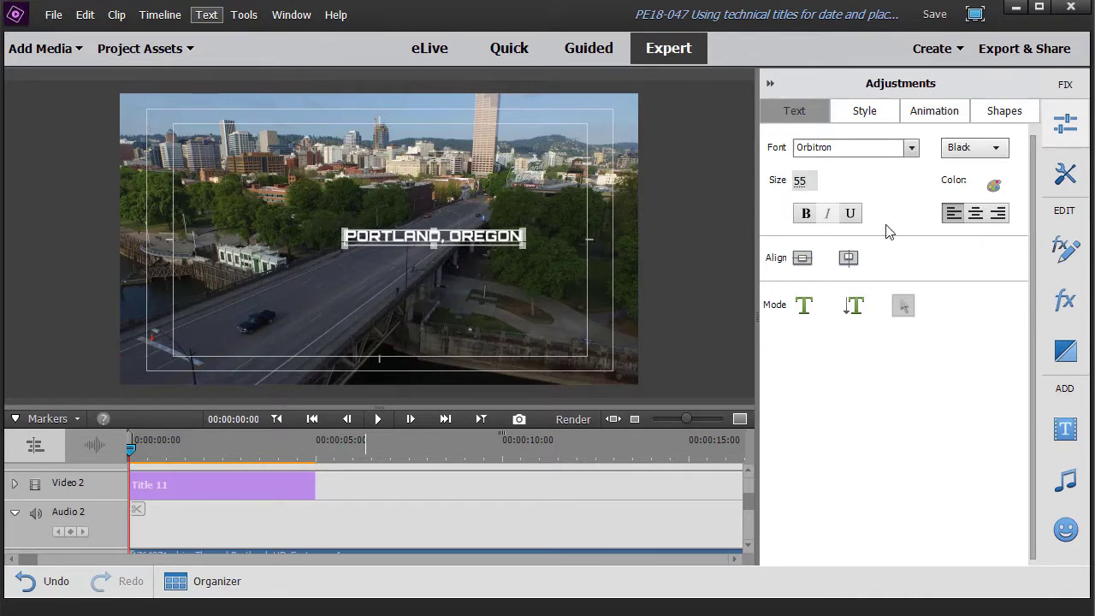
drag(800, 181, 800, 181)
drag(425, 247, 253, 338)
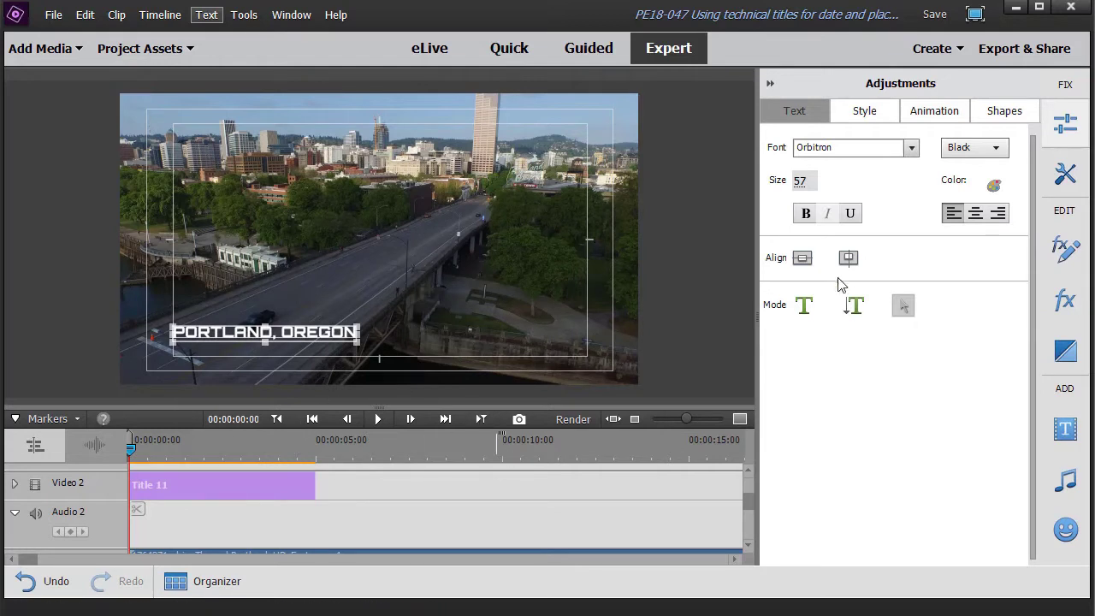
Apply the FadeInByCharacters animation to the title and preview it to about 00:00:04:01
click(937, 112)
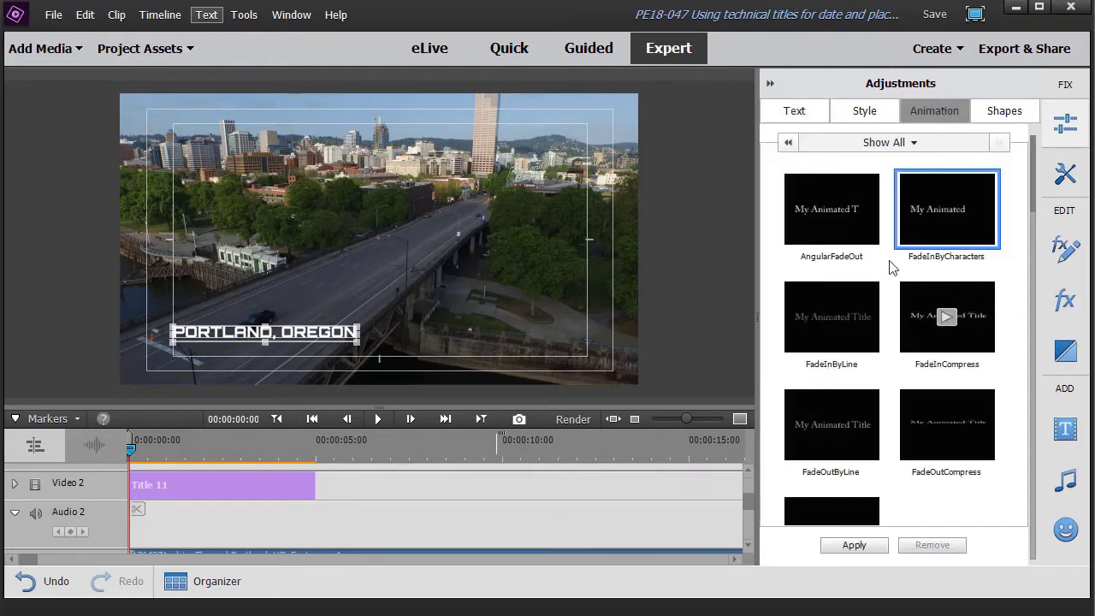
mouse_move(946, 206)
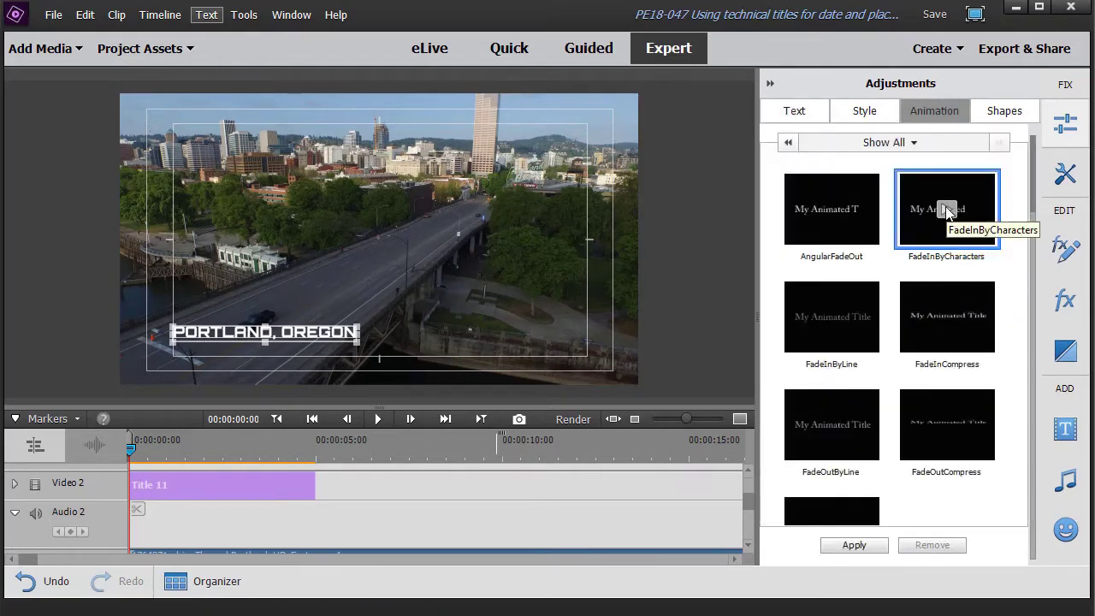
click(853, 546)
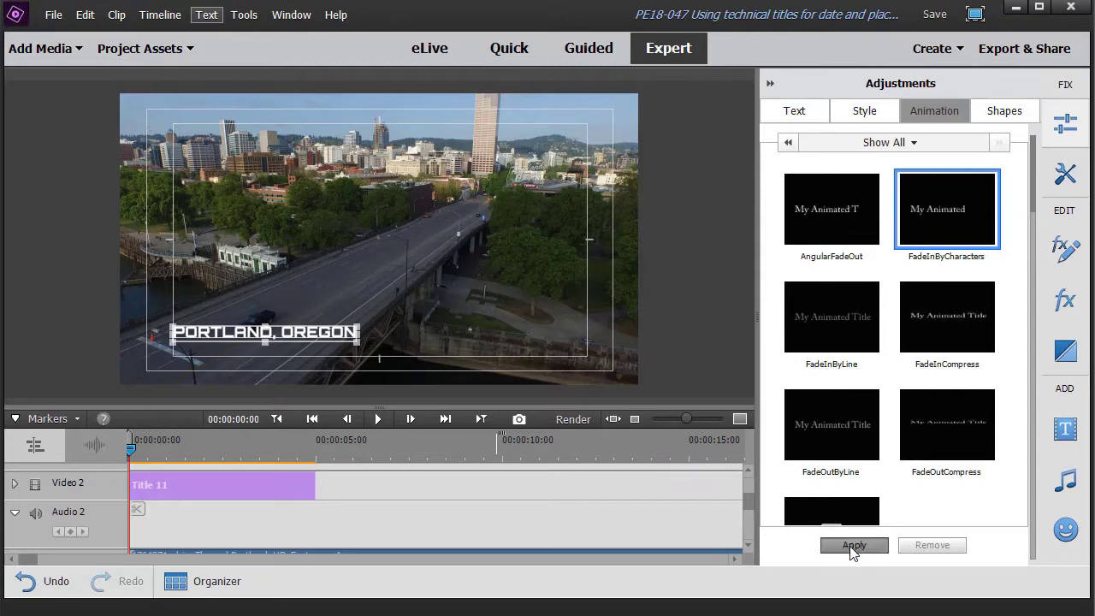
click(738, 525)
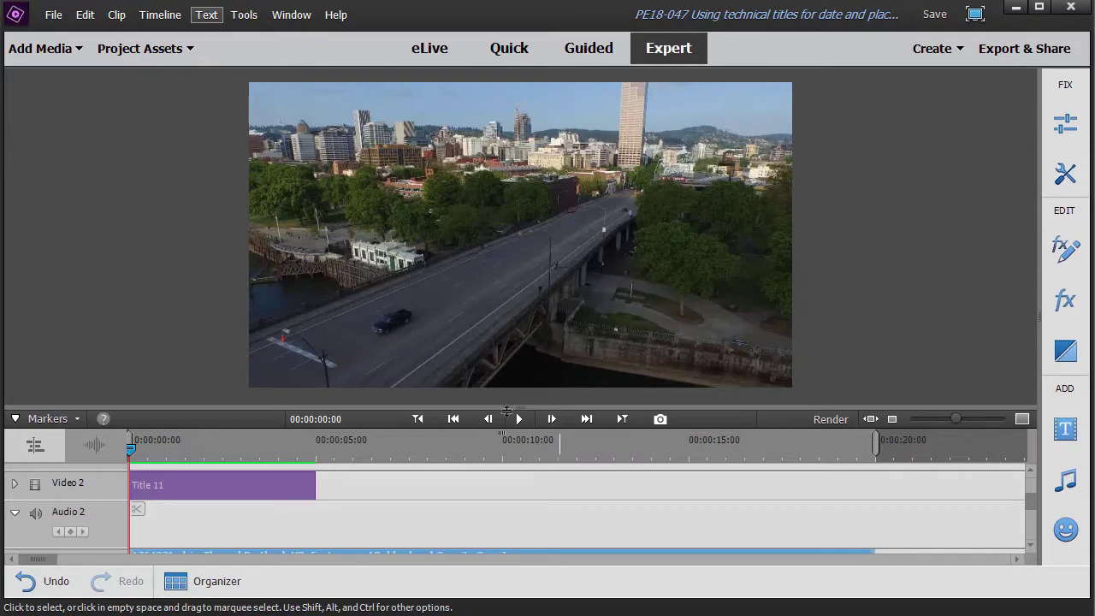
click(518, 418)
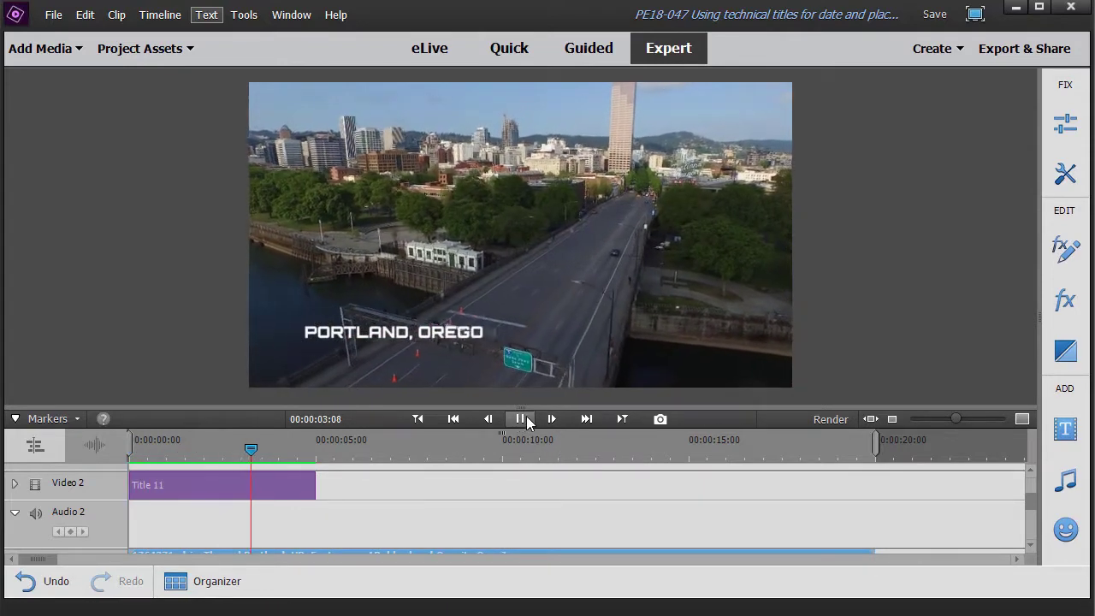
click(524, 419)
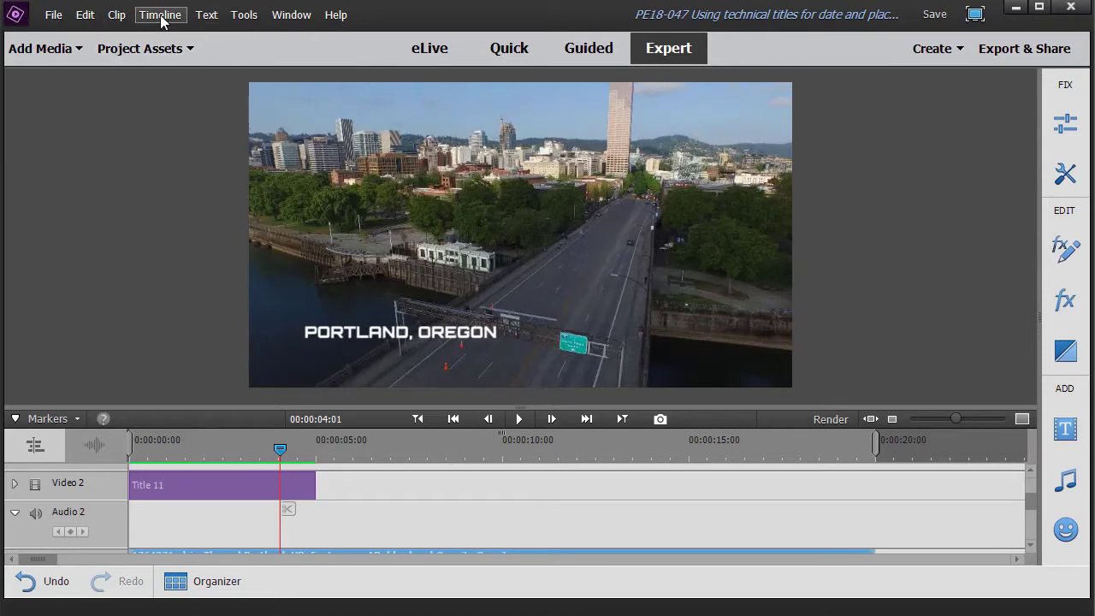
Drag scanner2.mp3 from Project Assets to the start of Audio 2 and replay to check it
click(142, 53)
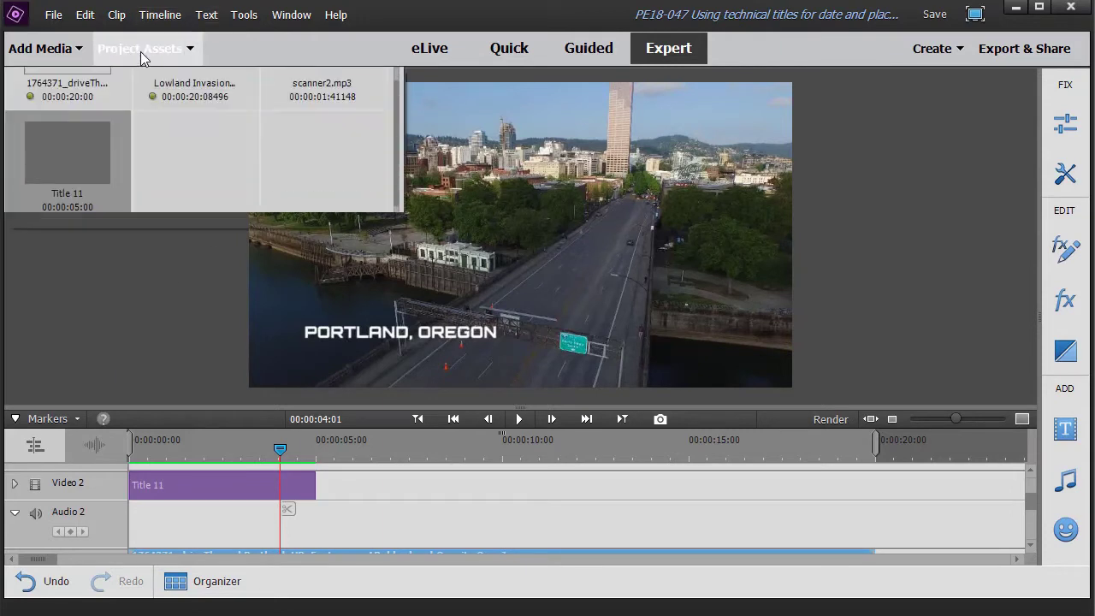
scroll(400, 165, up, 1)
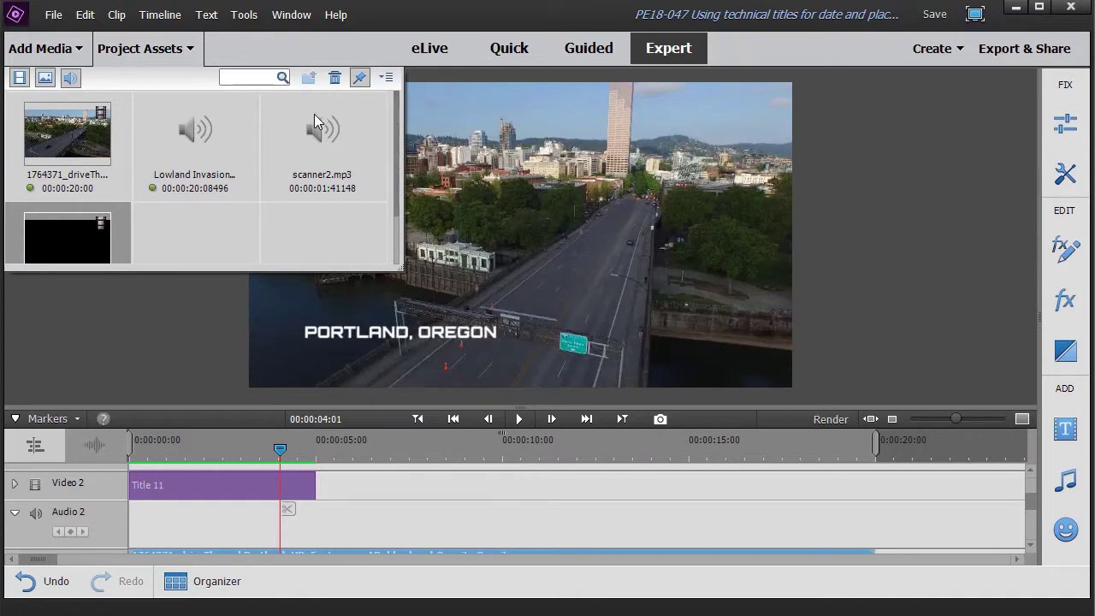
drag(326, 127, 123, 521)
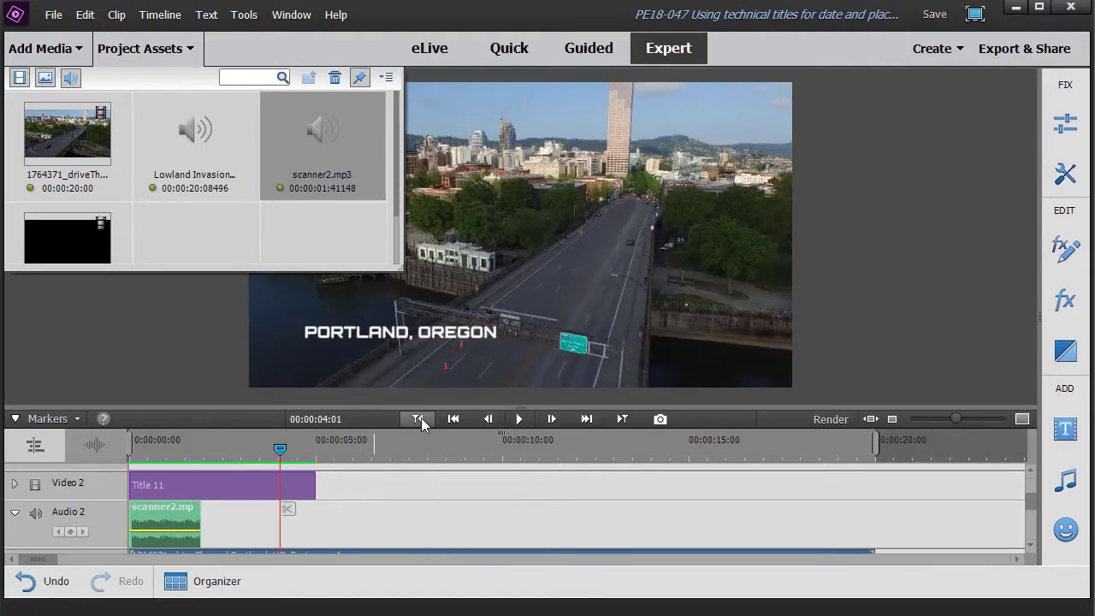
click(171, 49)
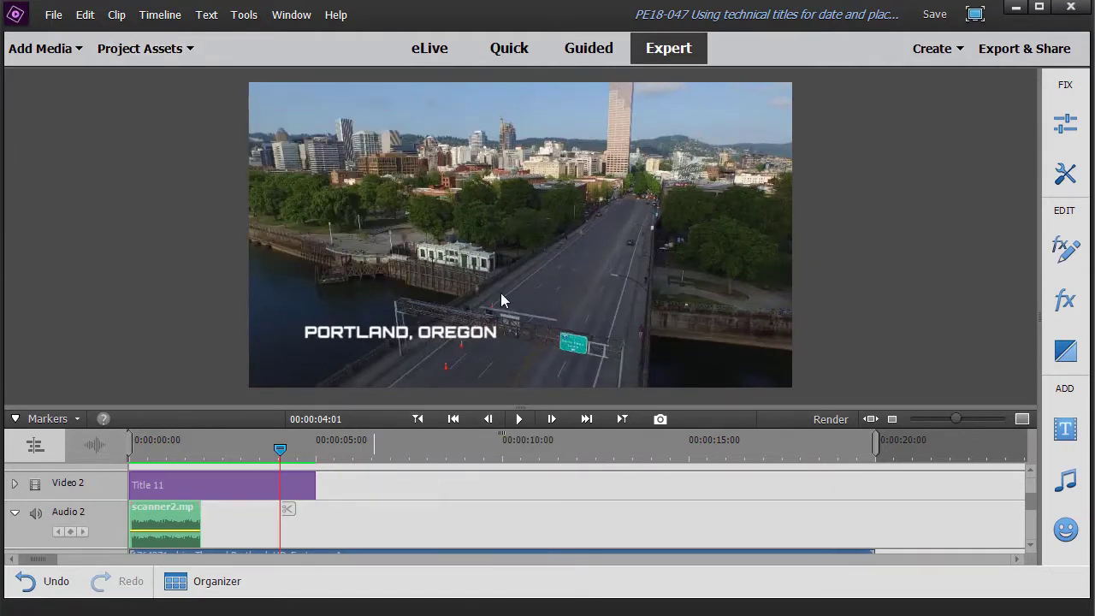
click(519, 419)
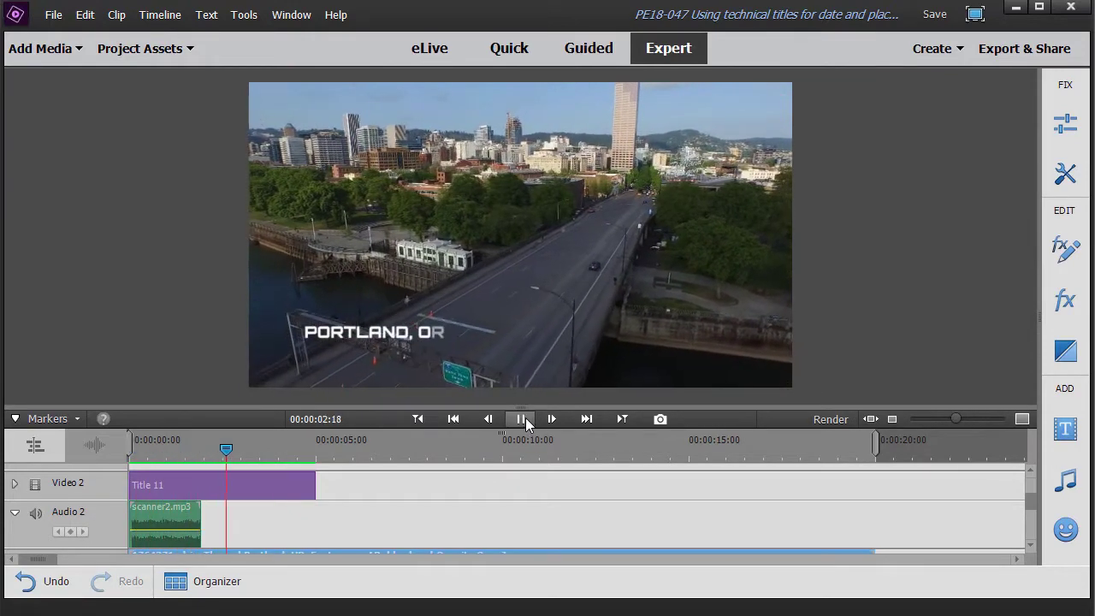
click(524, 418)
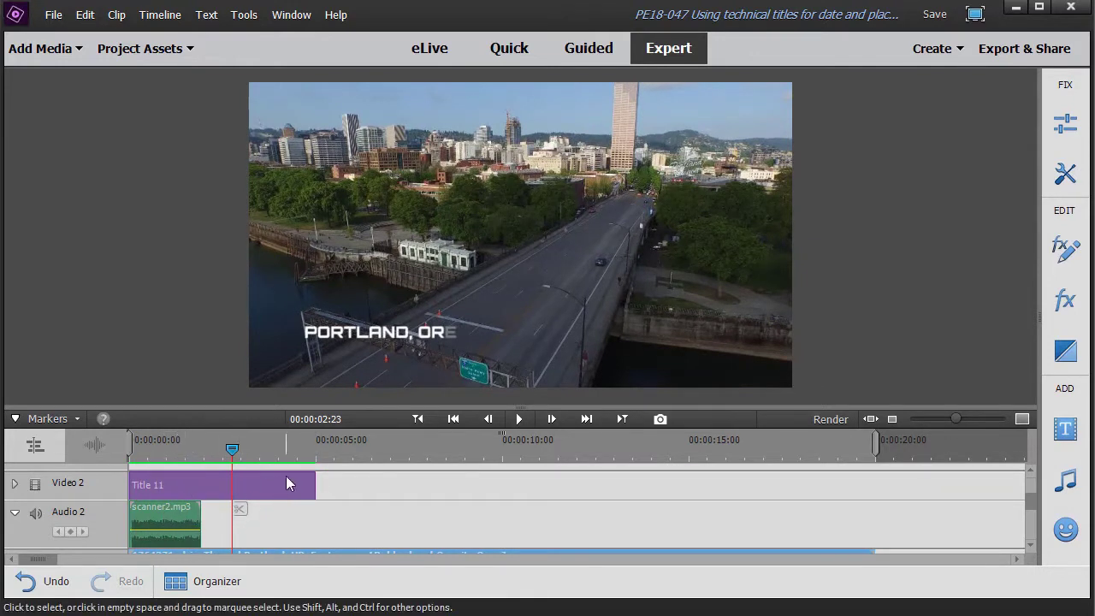
Trim Title 11's end to about 2.5 seconds, just past the scanner sound, and preview it
drag(315, 483, 119, 449)
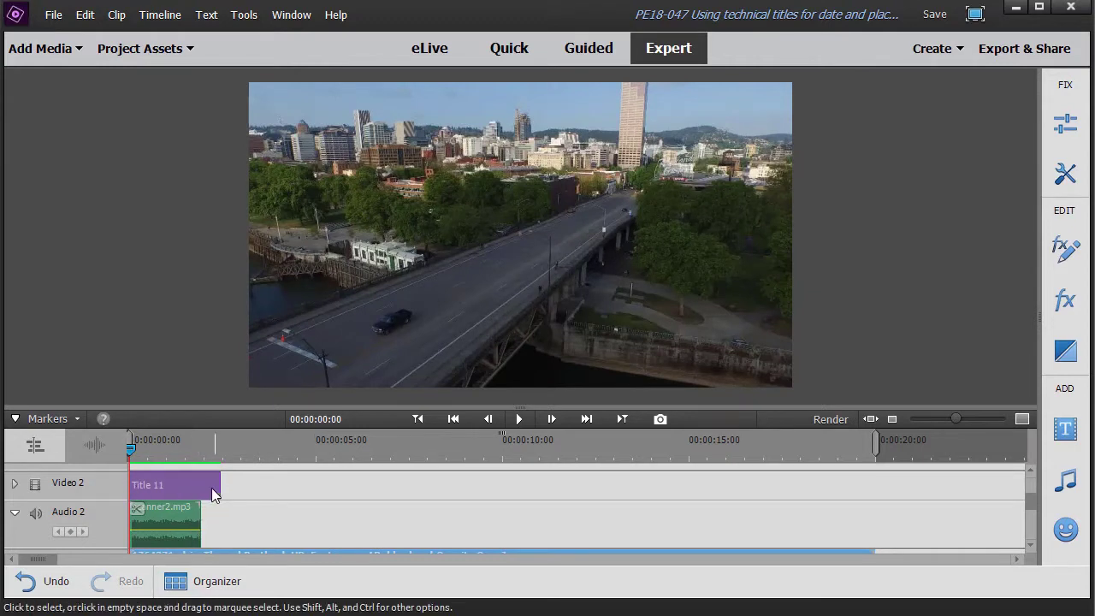
click(519, 423)
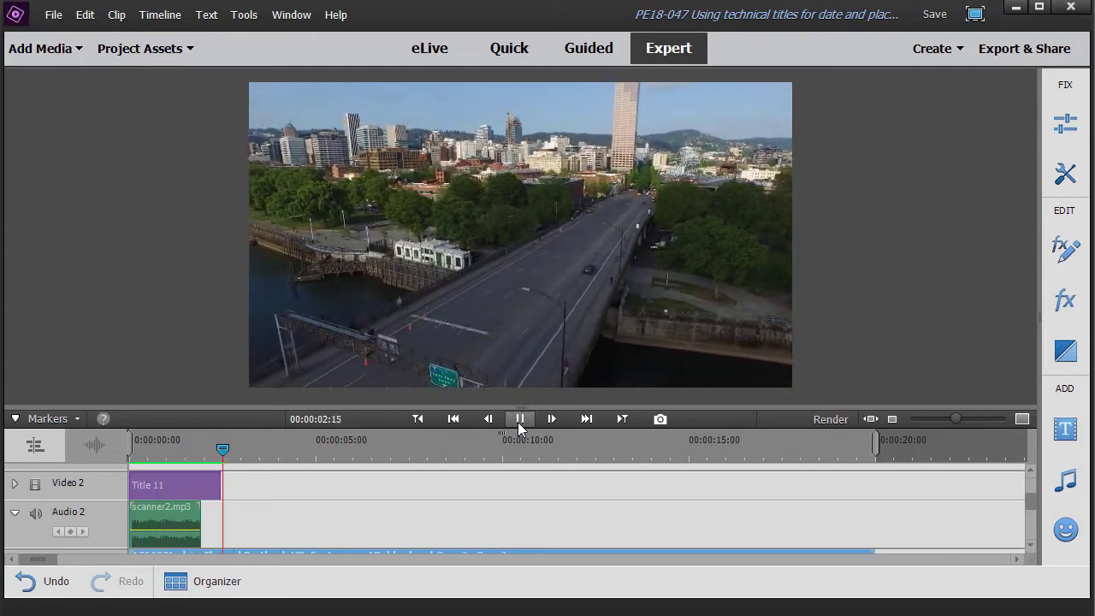
click(519, 419)
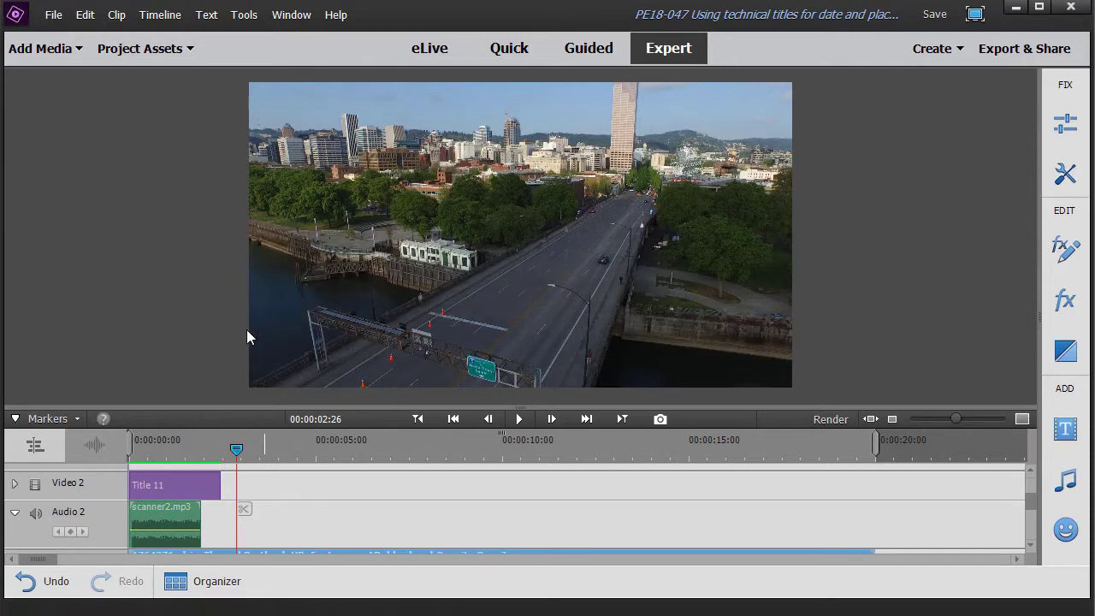
Duplicate Title 11 in Project Assets and rename the copy 'P2'
click(153, 54)
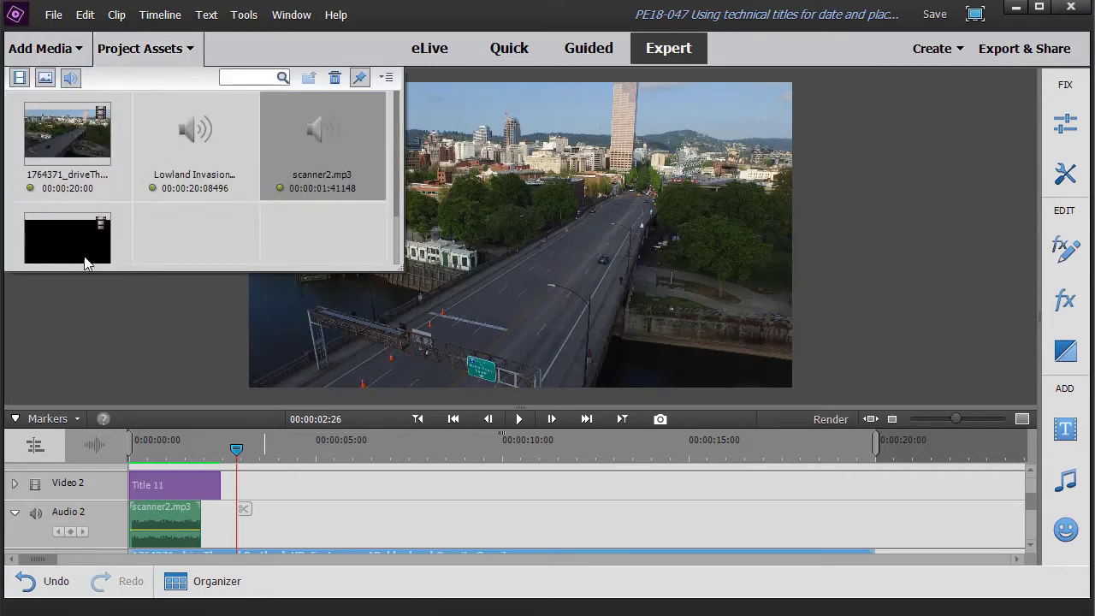
scroll(189, 237, down, 1)
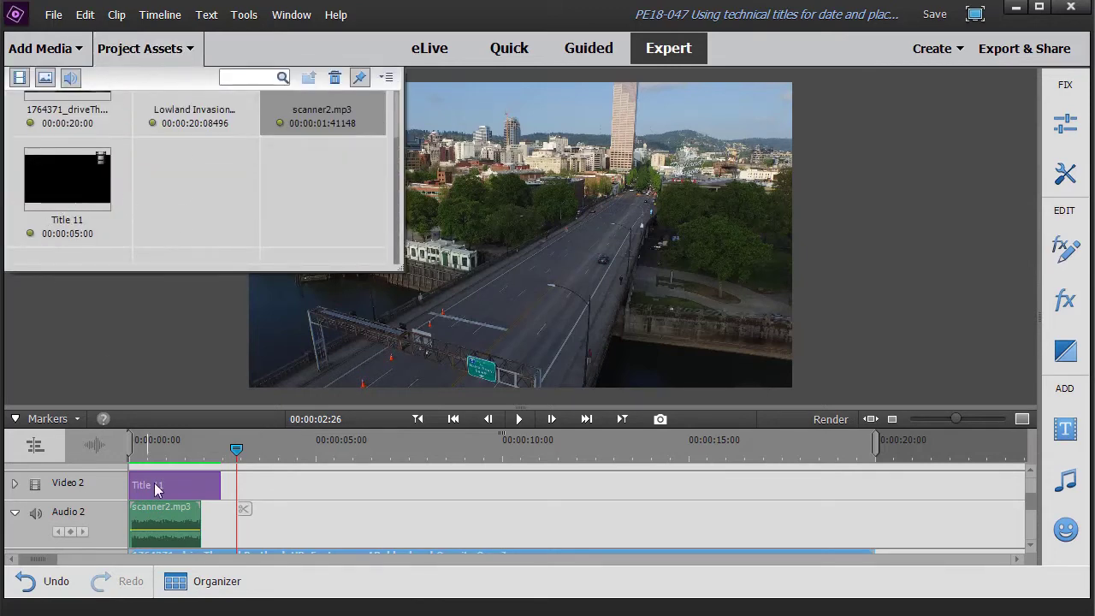
right_click(86, 195)
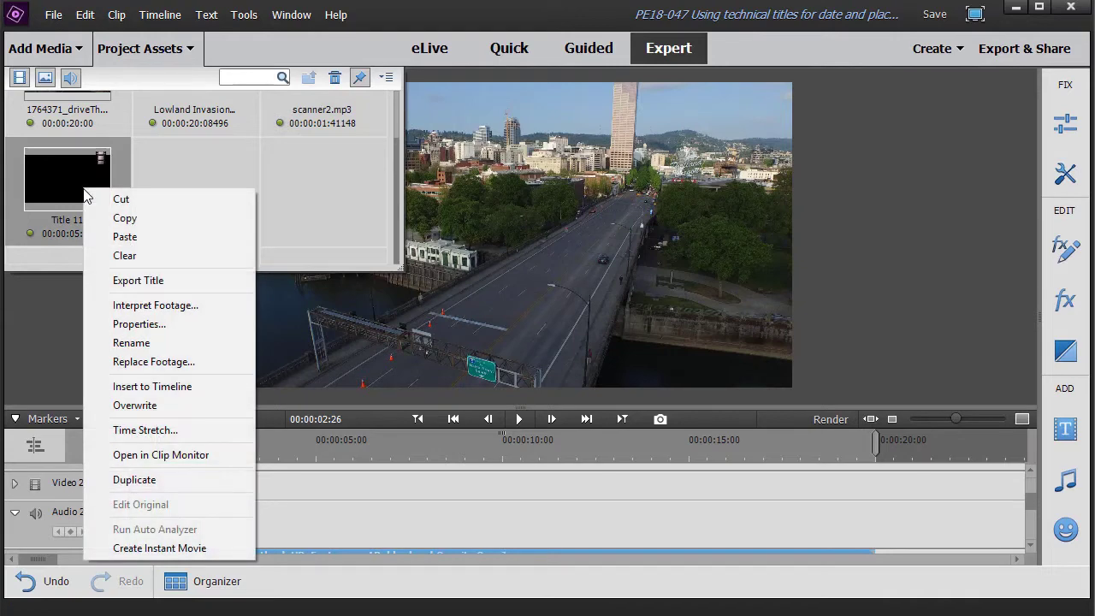
click(134, 480)
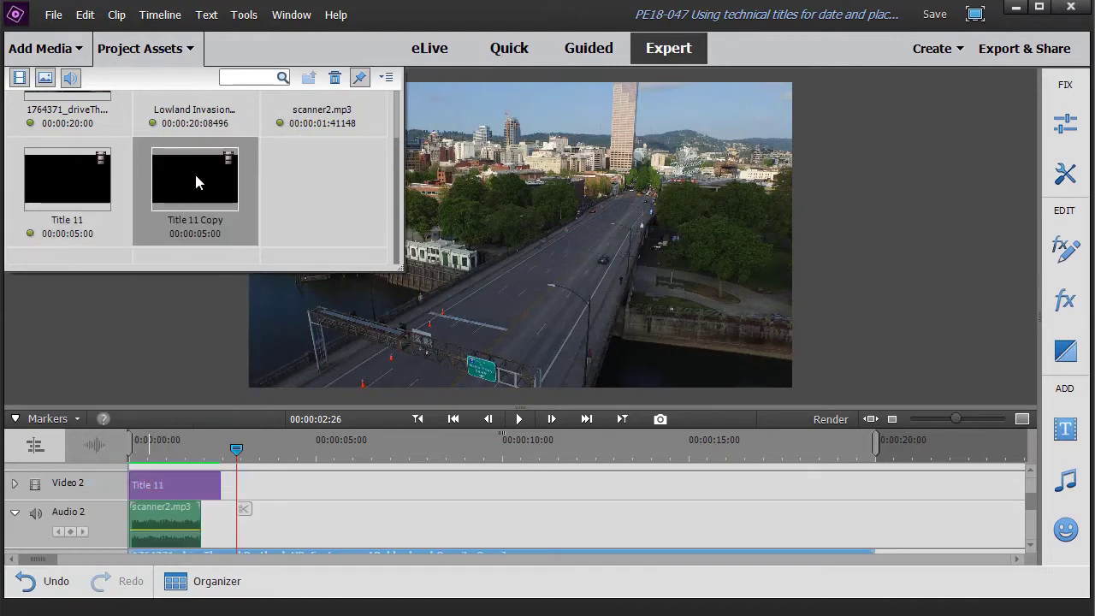
right_click(189, 198)
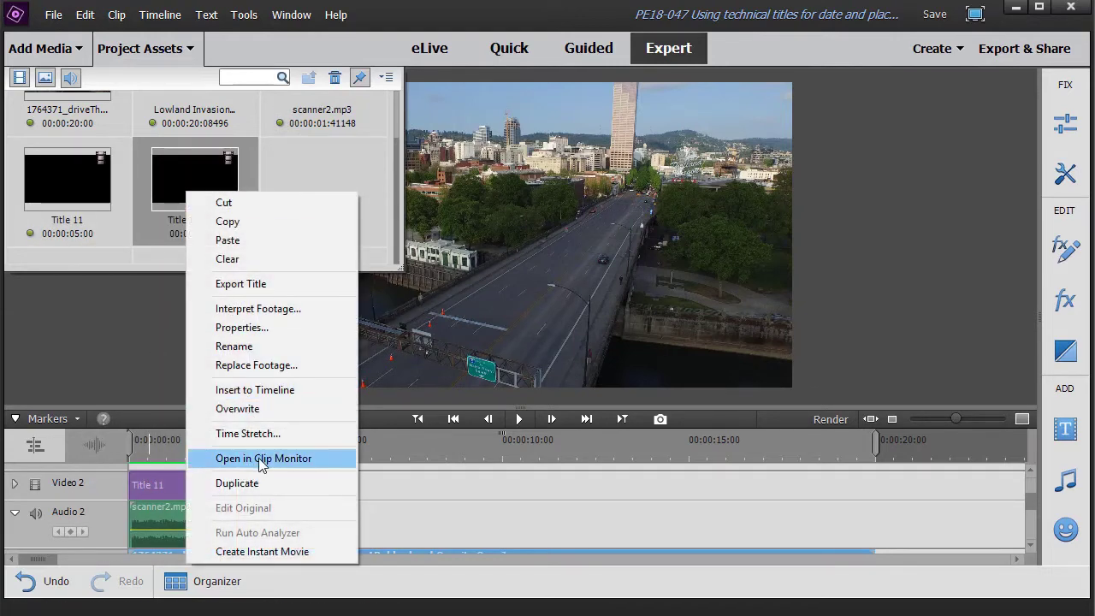
click(261, 346)
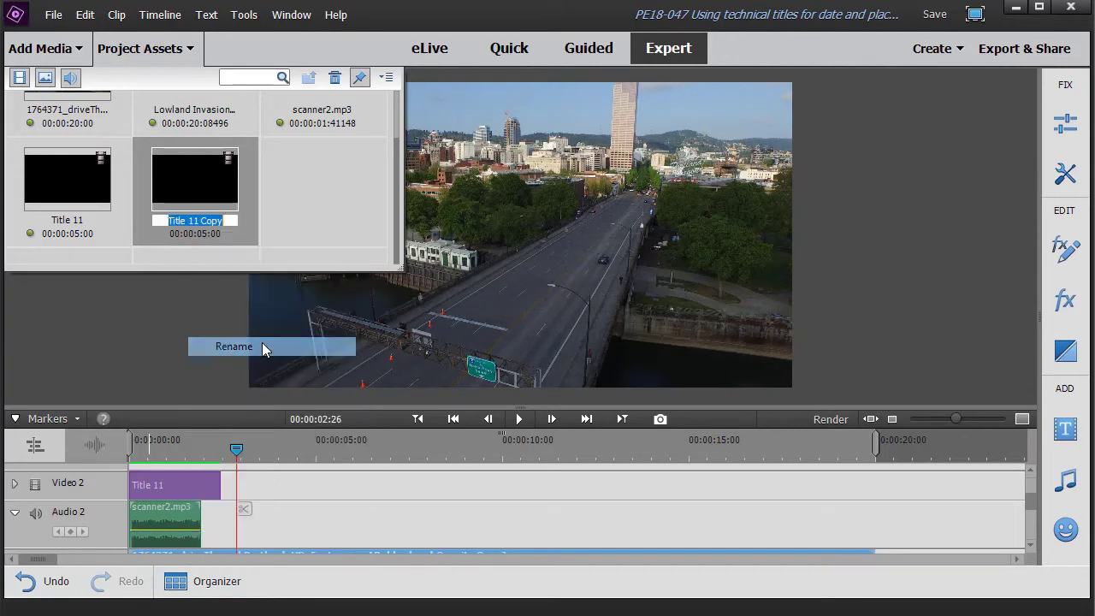
text(P2)
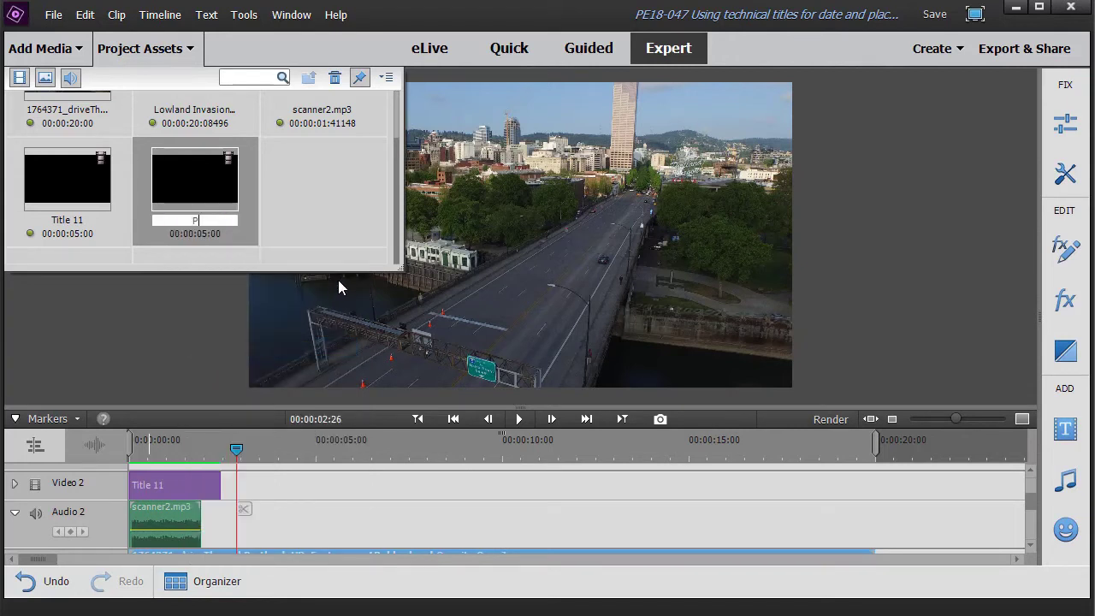
click(322, 195)
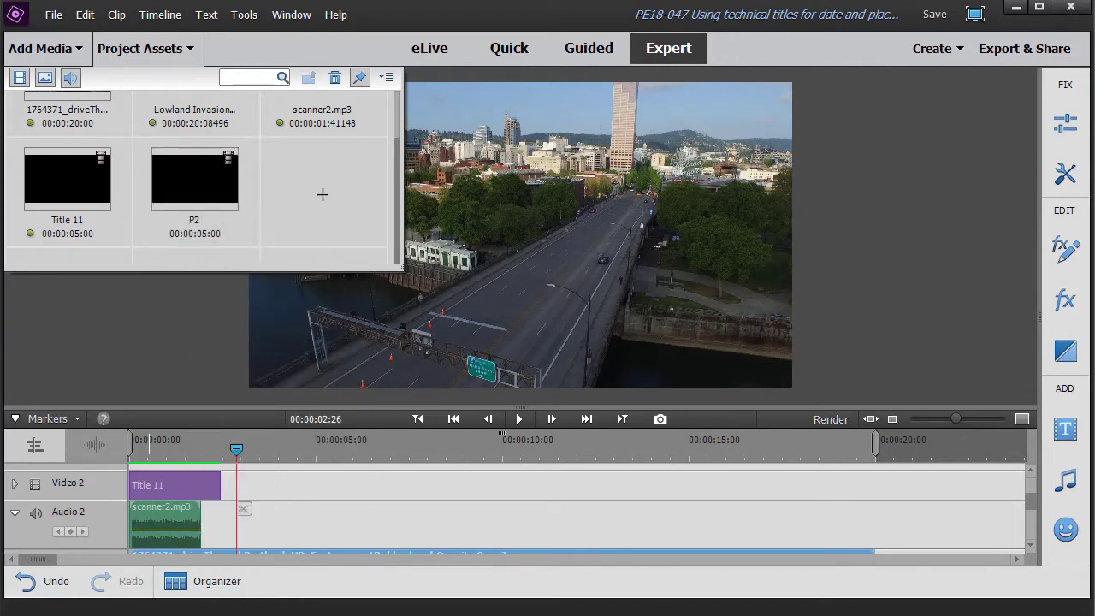
Place P2 after Title 11 on Video 2, shorten it, and remove its fade-in animation
drag(187, 182, 226, 513)
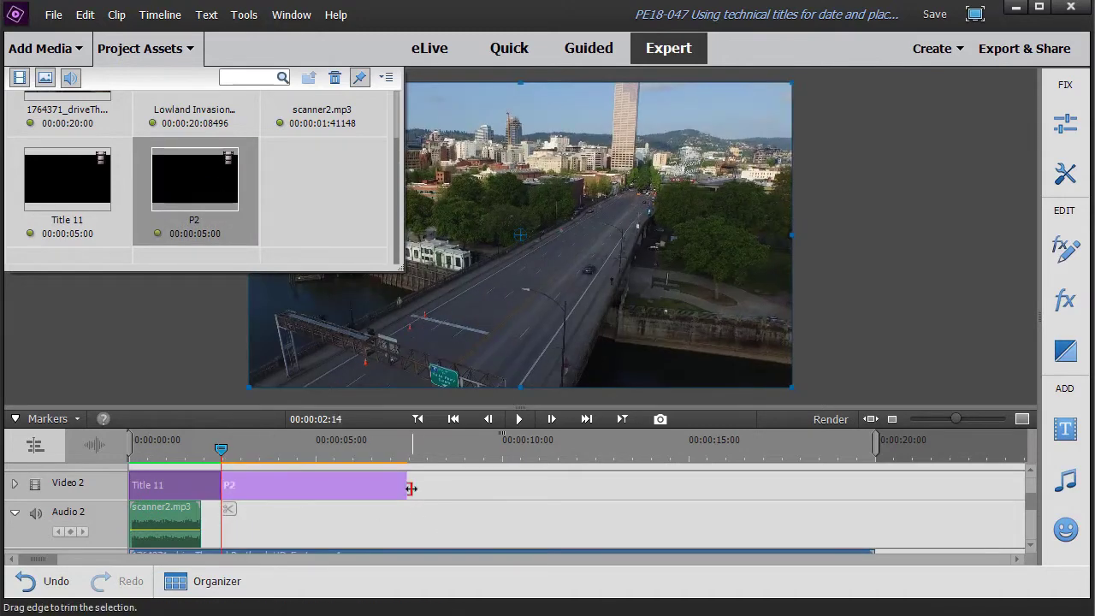
drag(408, 485, 378, 485)
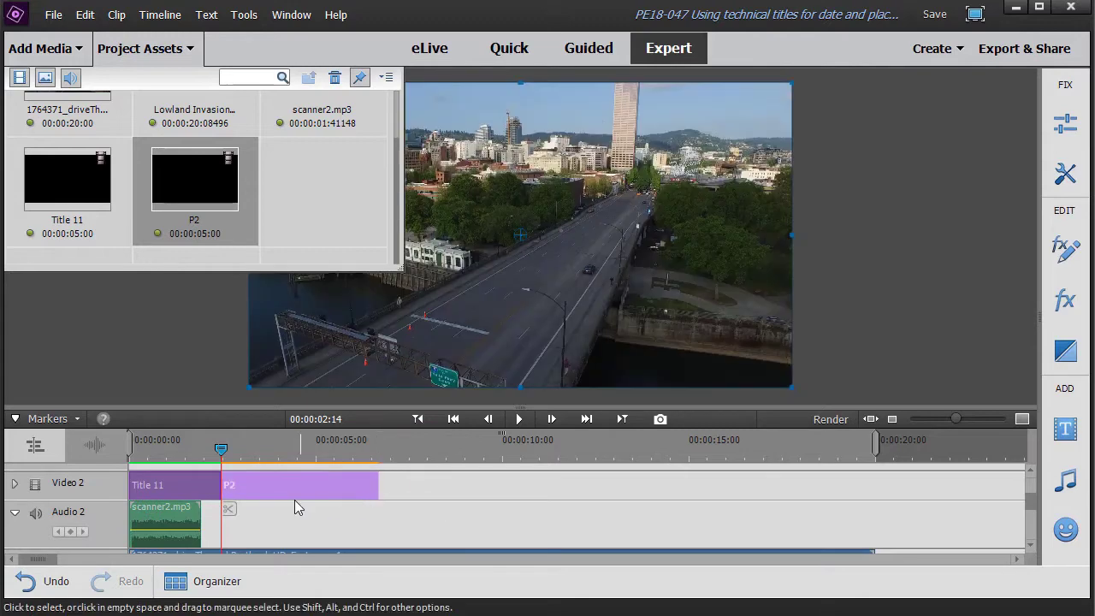
double_click(312, 485)
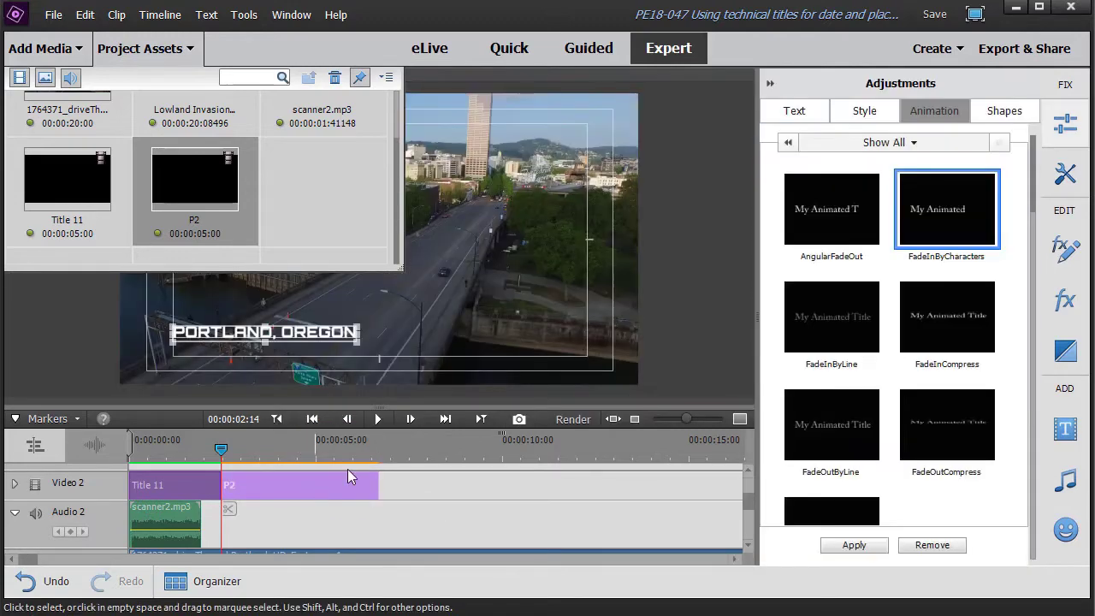
mouse_move(923, 187)
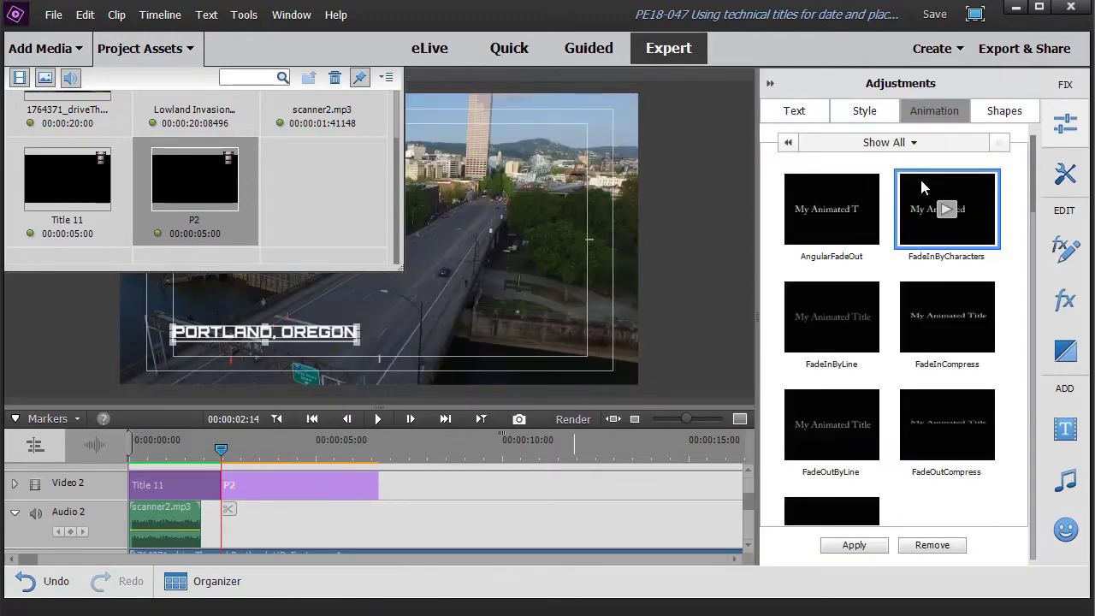
click(931, 550)
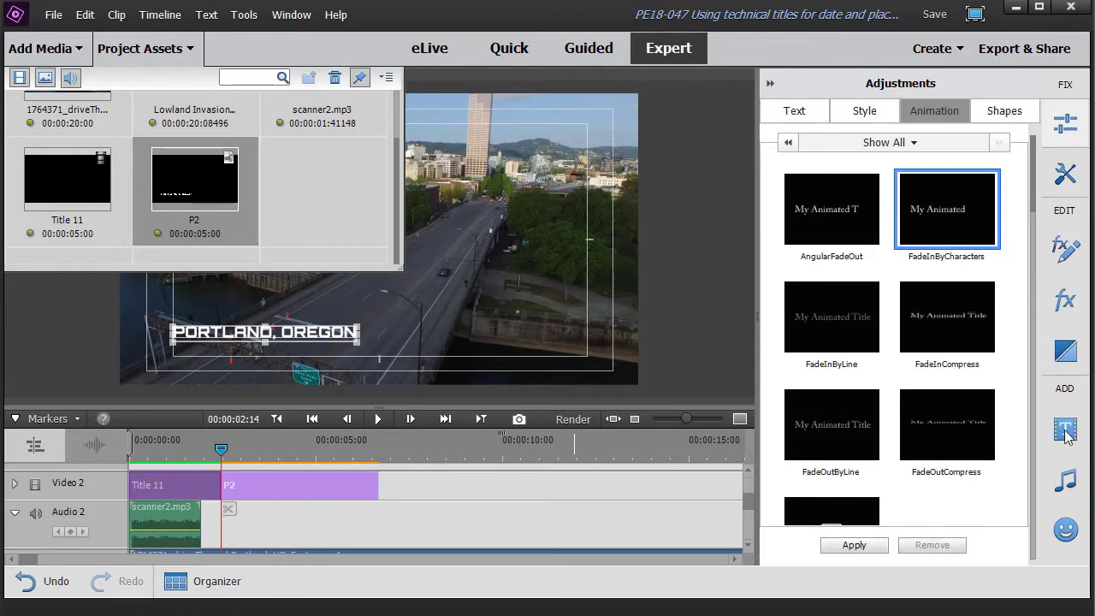
click(772, 83)
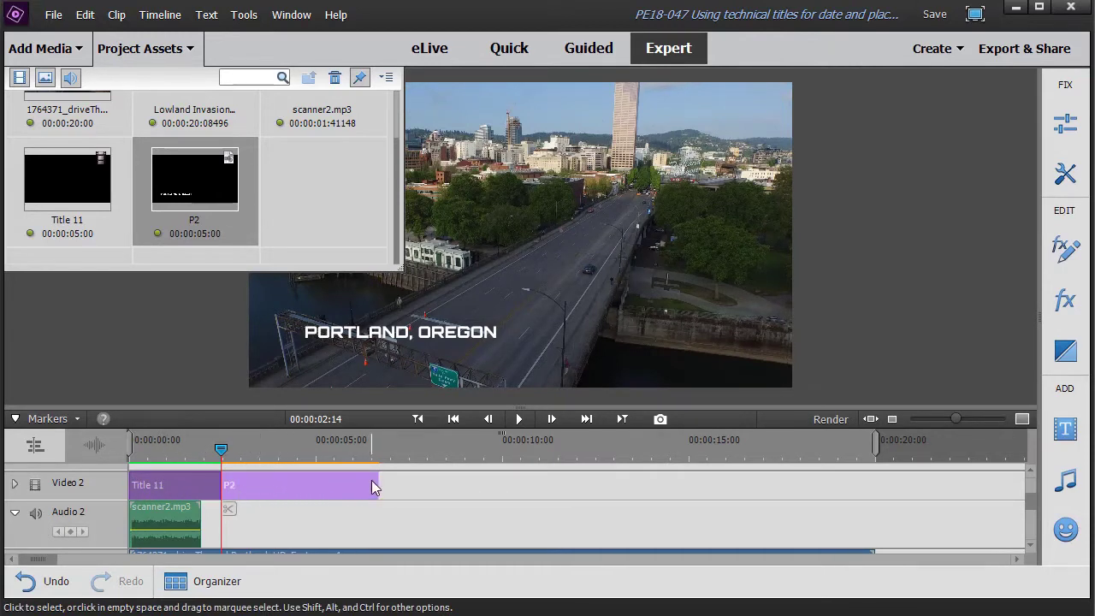
Close Project Assets and play both opening titles from the start of the movie
click(189, 49)
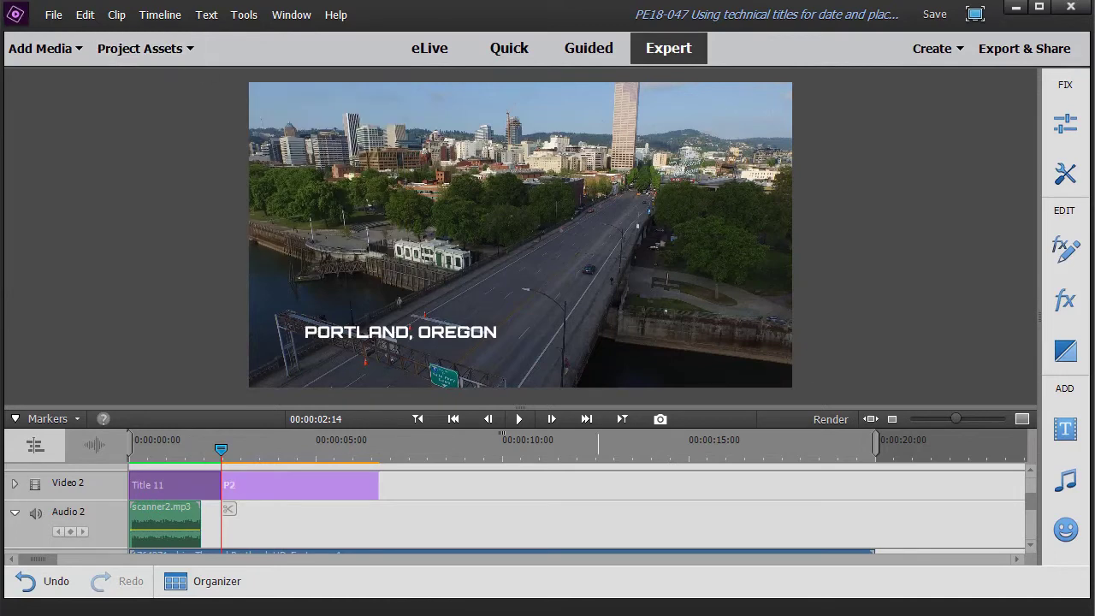
key(Home)
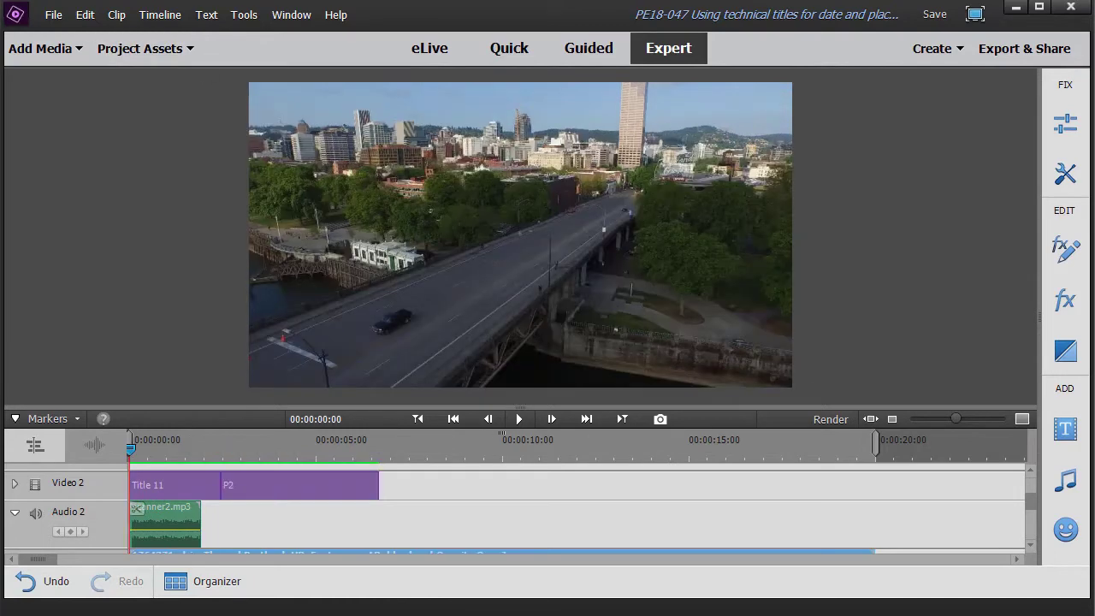
click(521, 418)
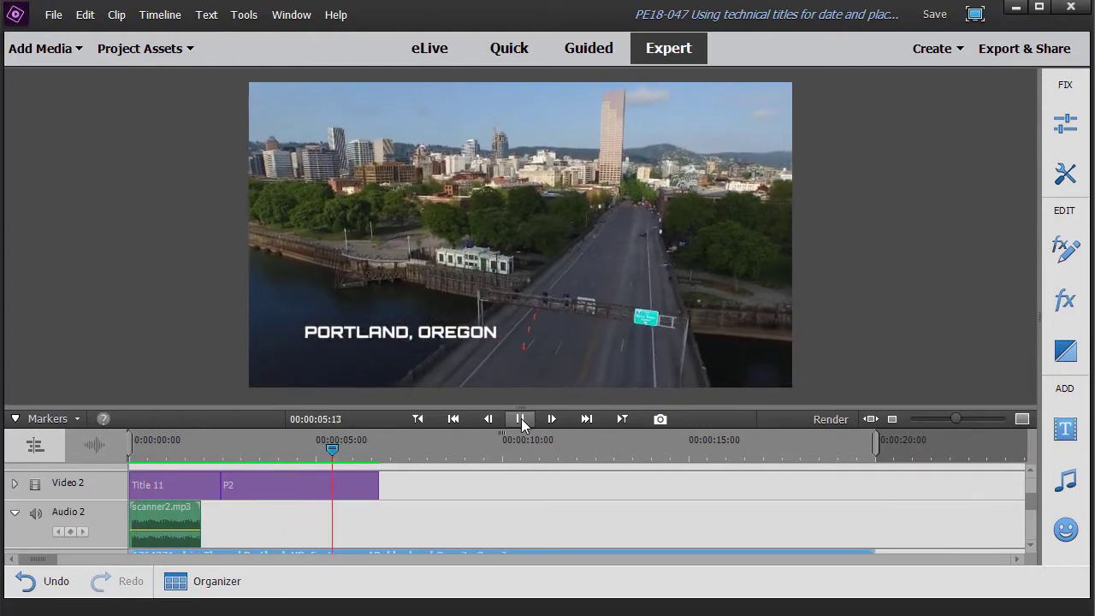
click(521, 419)
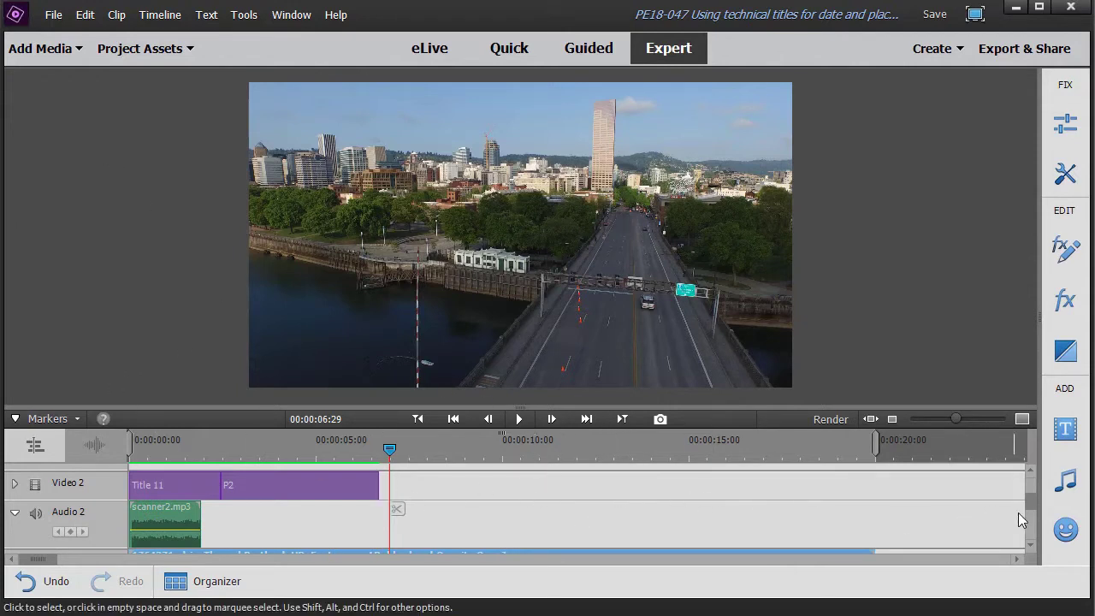
Run Clip > Beat Detect on the Lowland Invasion music clip with default settings
drag(1026, 498, 1027, 524)
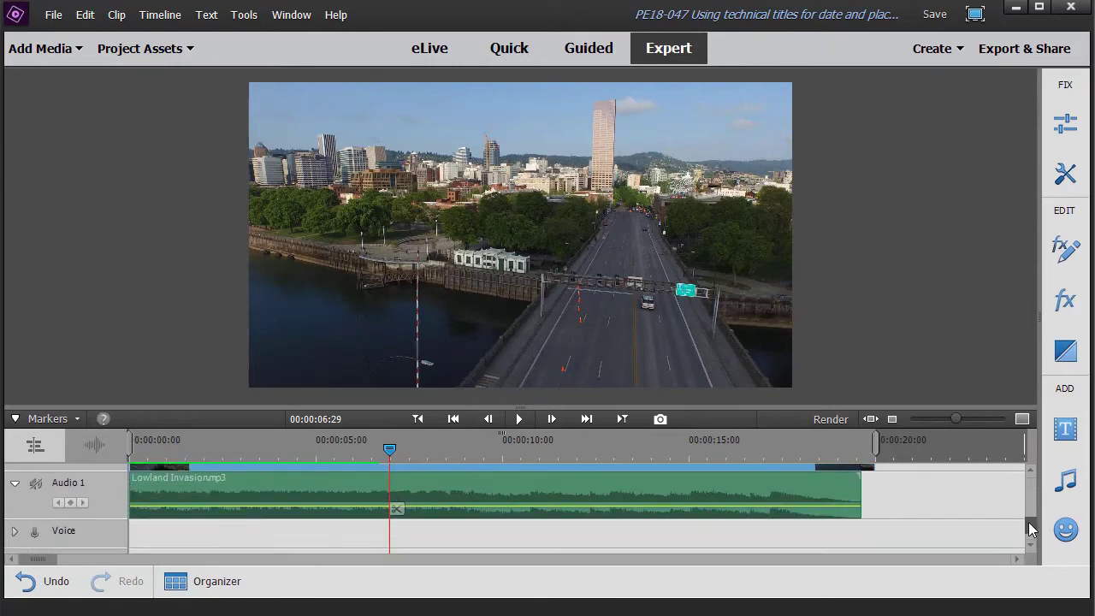
right_click(430, 488)
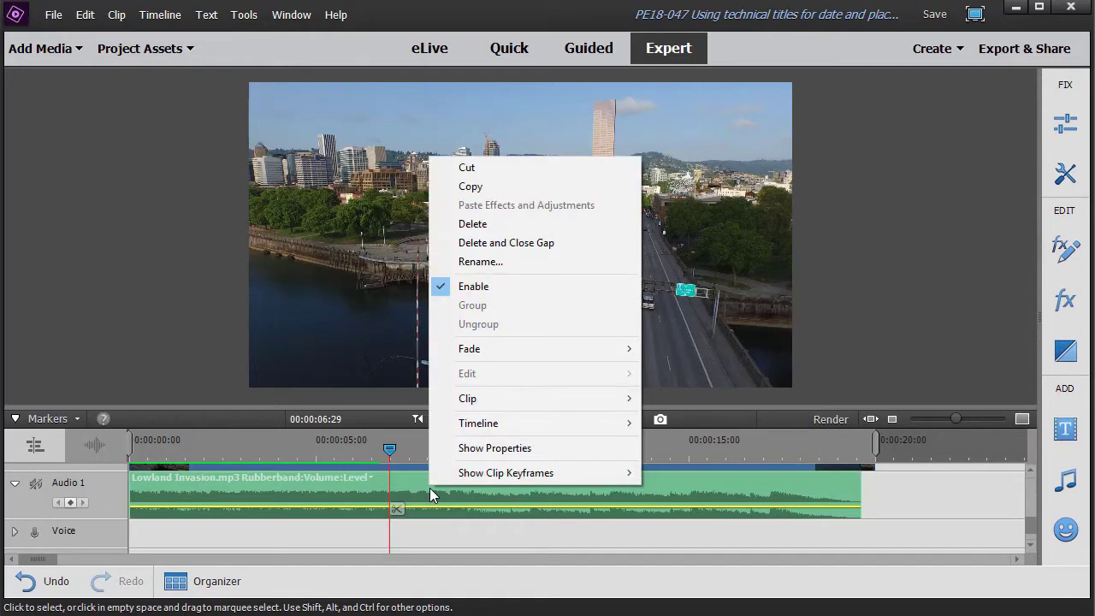
mouse_move(471, 405)
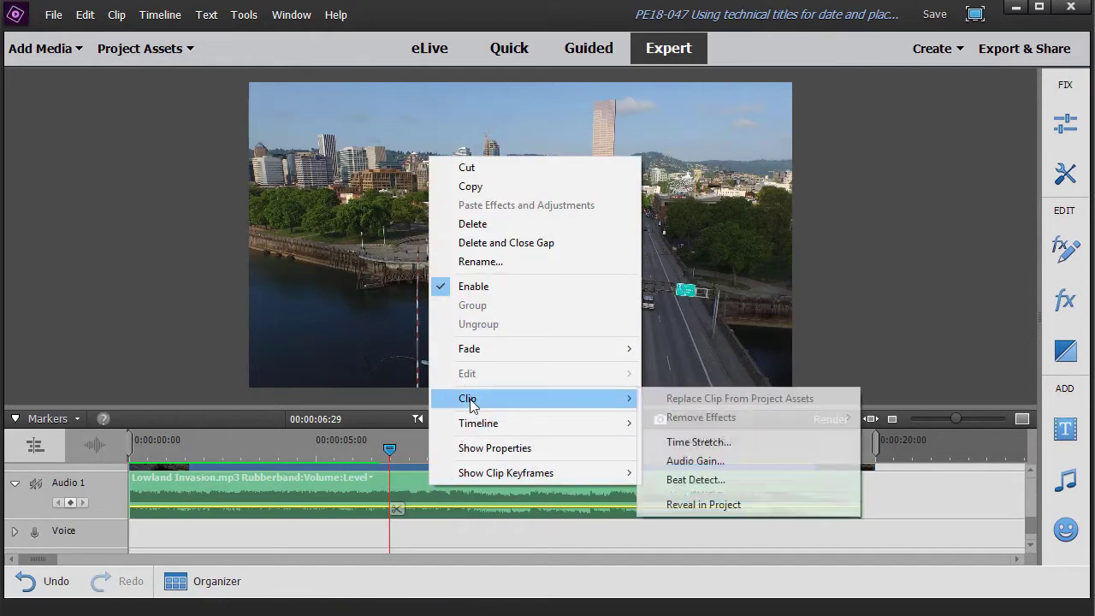
click(710, 479)
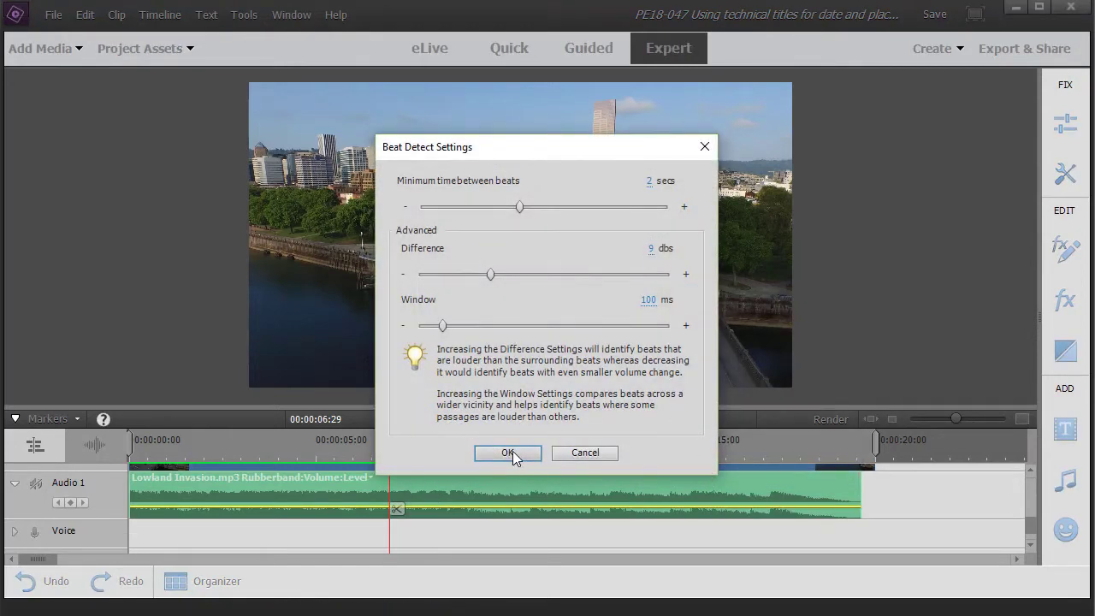
click(508, 452)
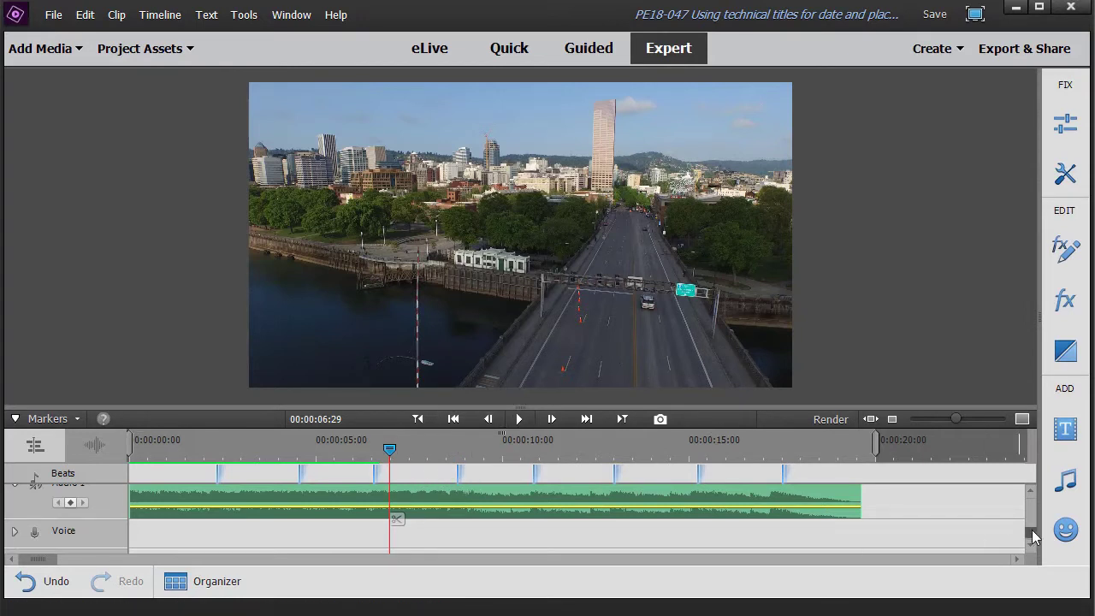
Preview the timeline and stop playback at 00:00:09:22, just before the ten-second mark
mouse_move(1029, 532)
mouse_down()
mouse_move(1031, 544)
mouse_move(1035, 512)
mouse_up()
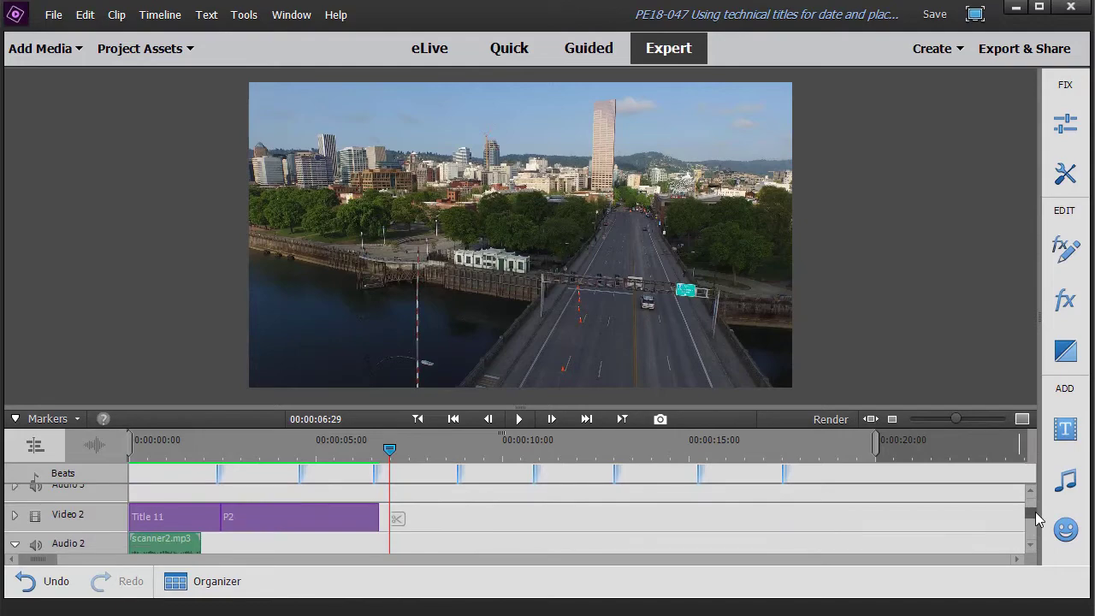
scroll(468, 484, down, 1)
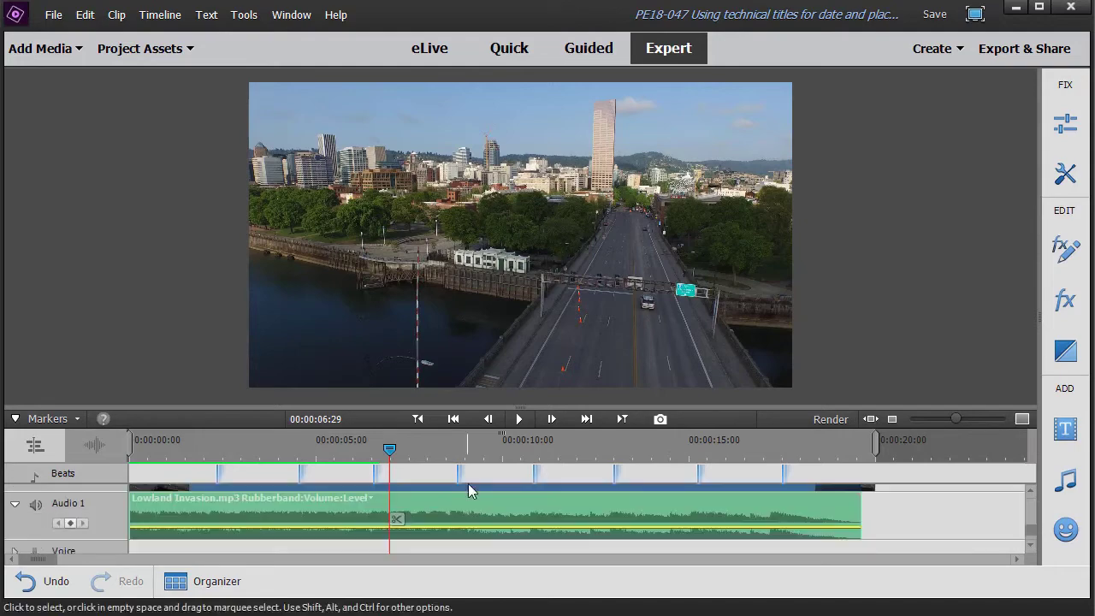
click(518, 418)
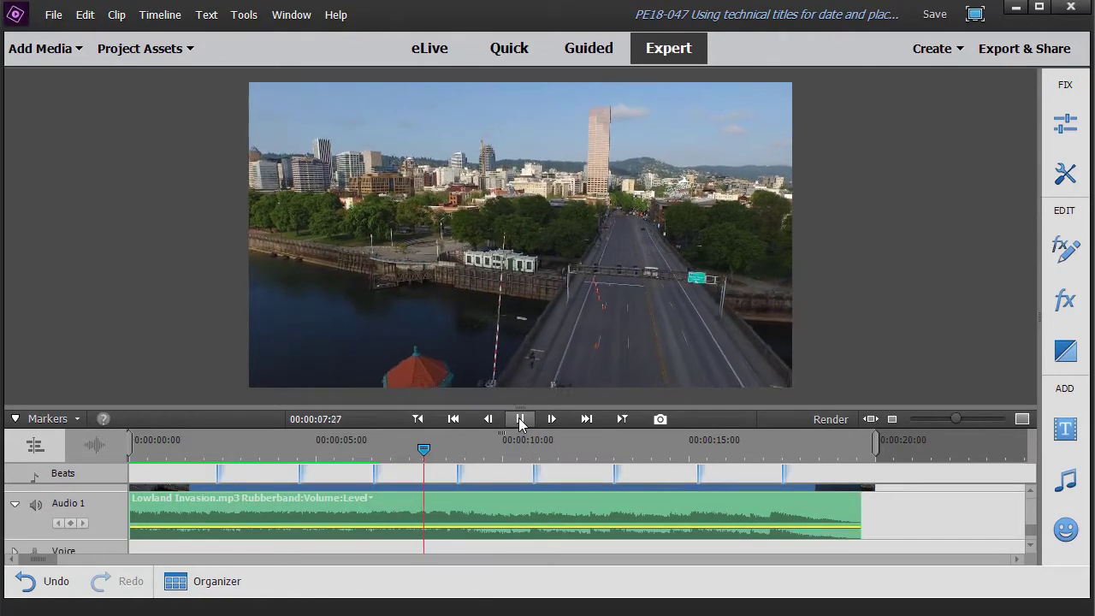
click(518, 419)
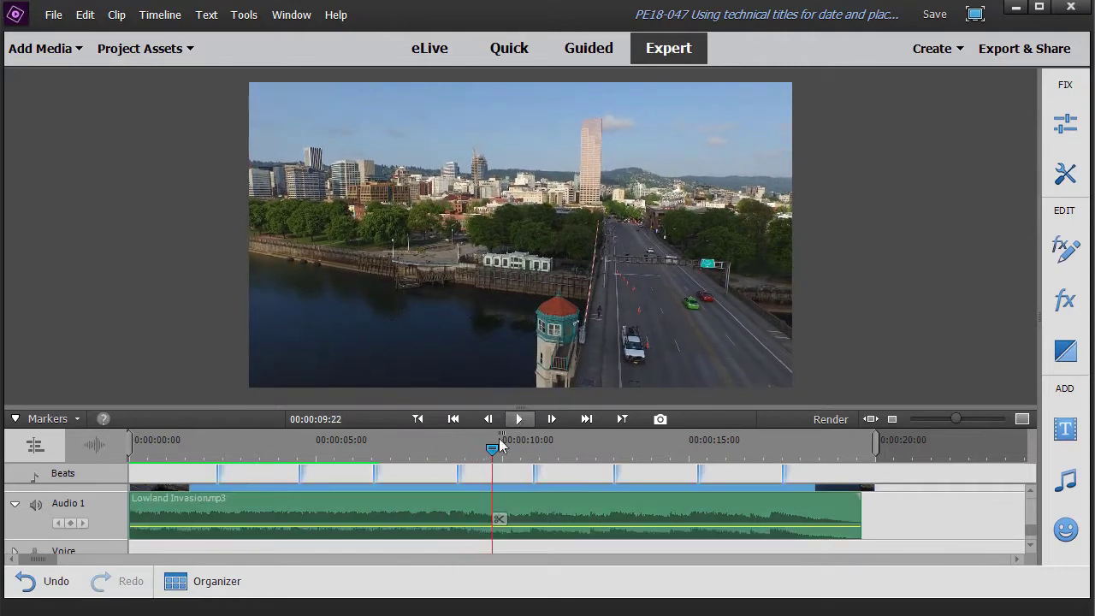
Clear the three unwanted beat markers, keeping only the one near ten seconds
right_click(535, 473)
click(581, 528)
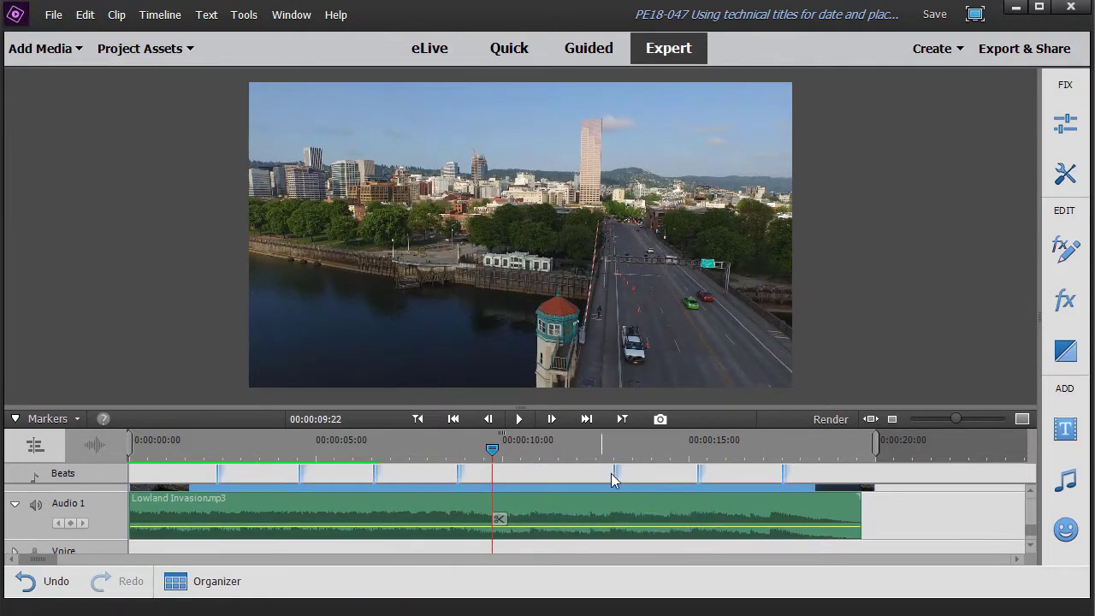
right_click(616, 473)
click(685, 515)
right_click(219, 473)
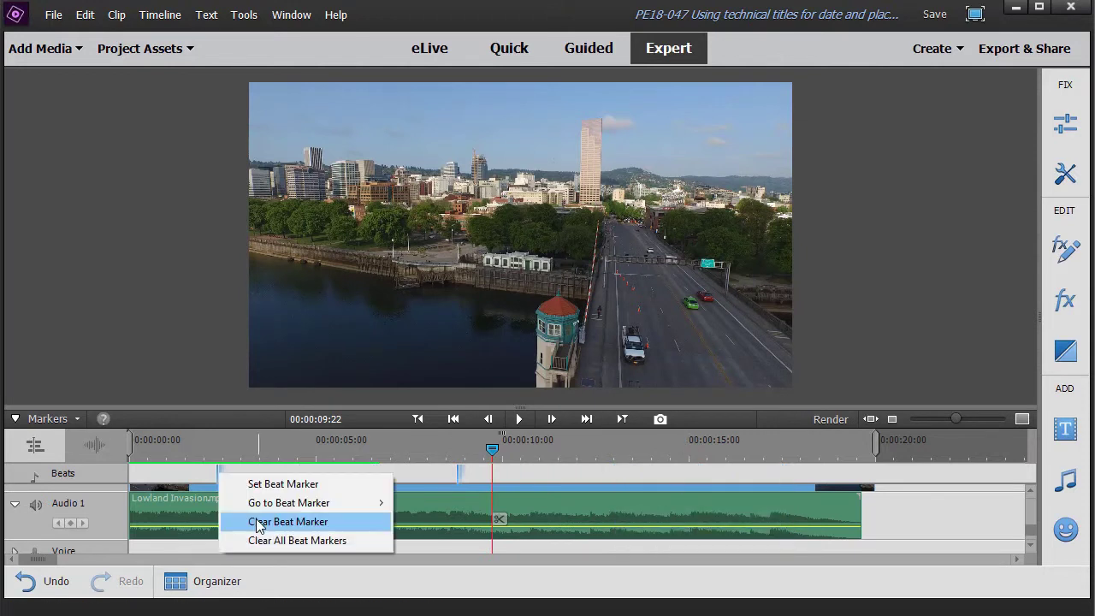
click(256, 520)
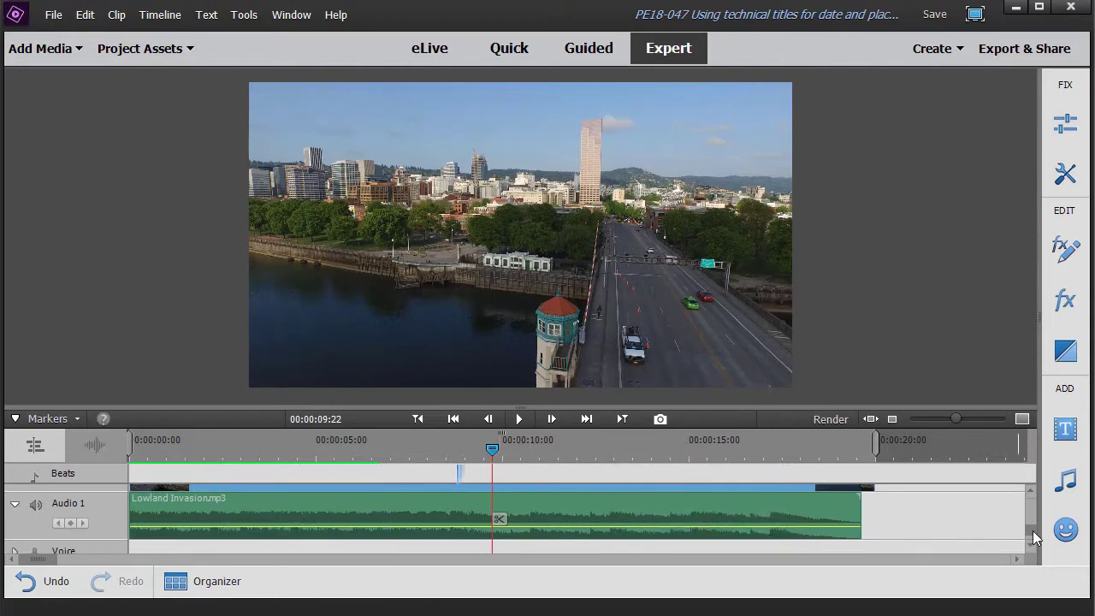
Show the project media and bring up the context menu for the Title 11 clip
drag(1031, 529, 1033, 516)
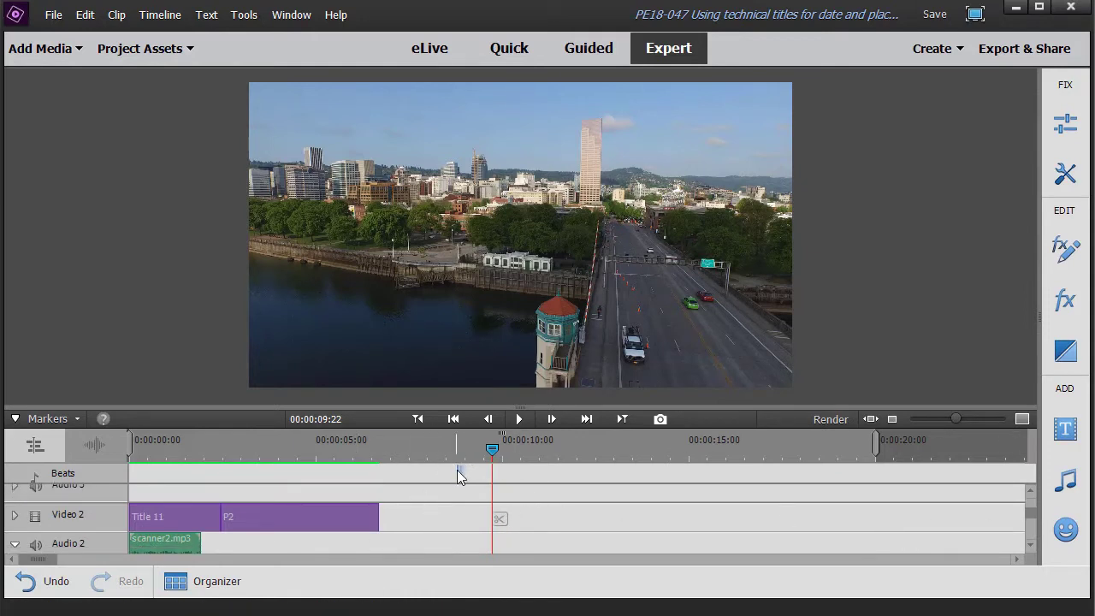
click(144, 49)
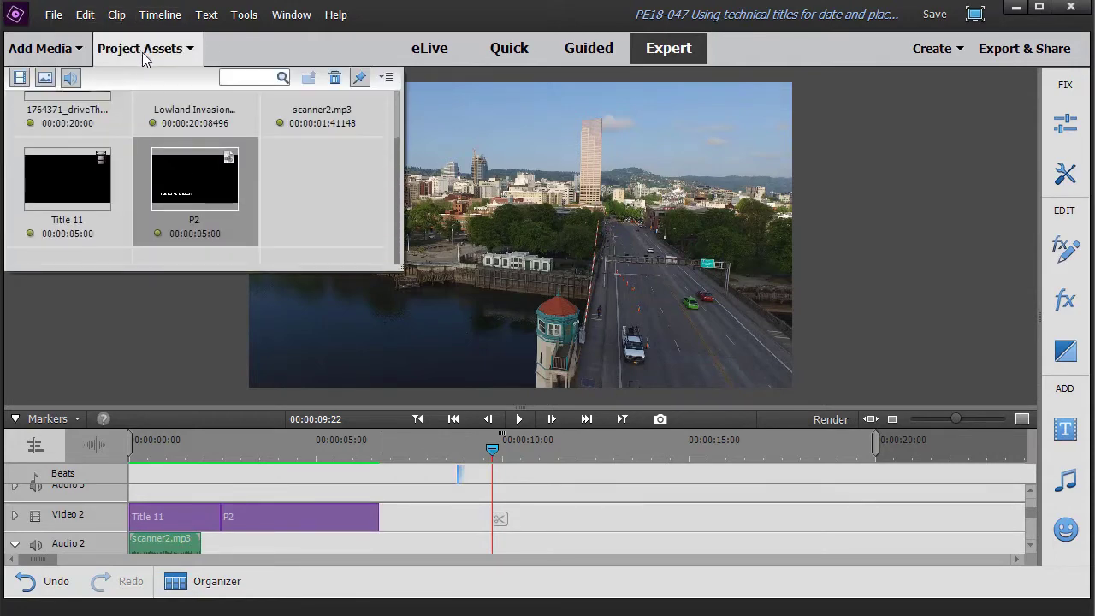
right_click(78, 181)
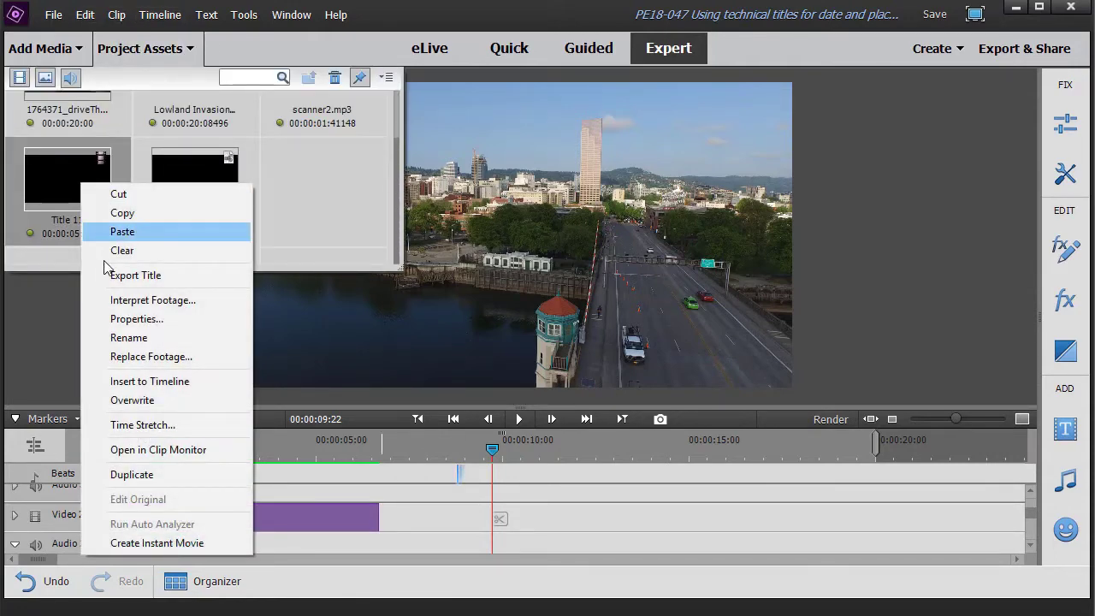
Duplicate Title 11, rename the copy 'TIME', and drop it on Video 2 at the beat marker
click(147, 477)
right_click(345, 197)
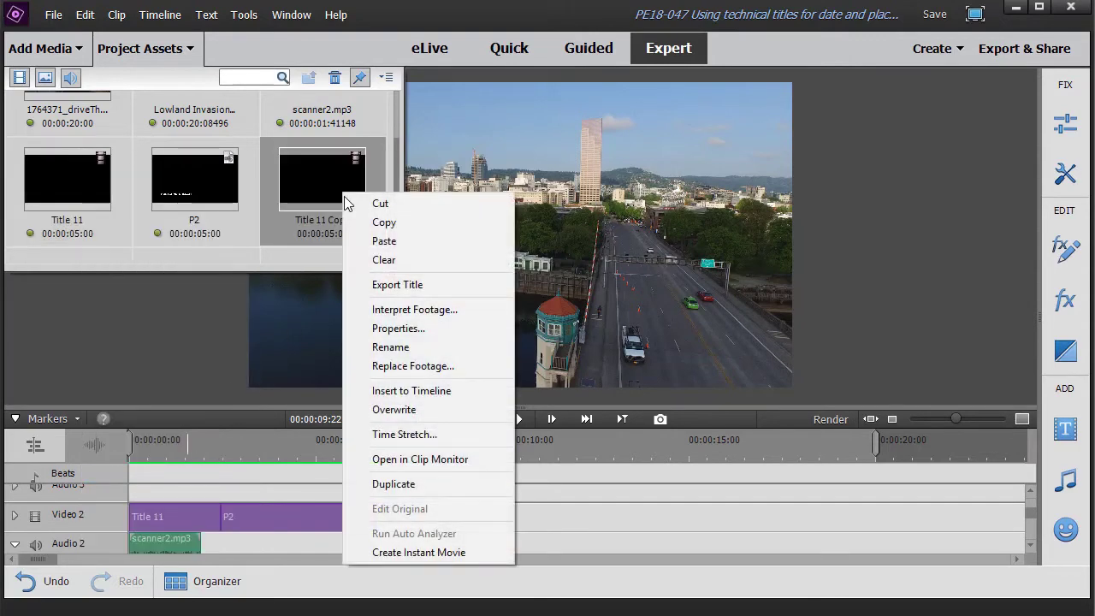
click(390, 346)
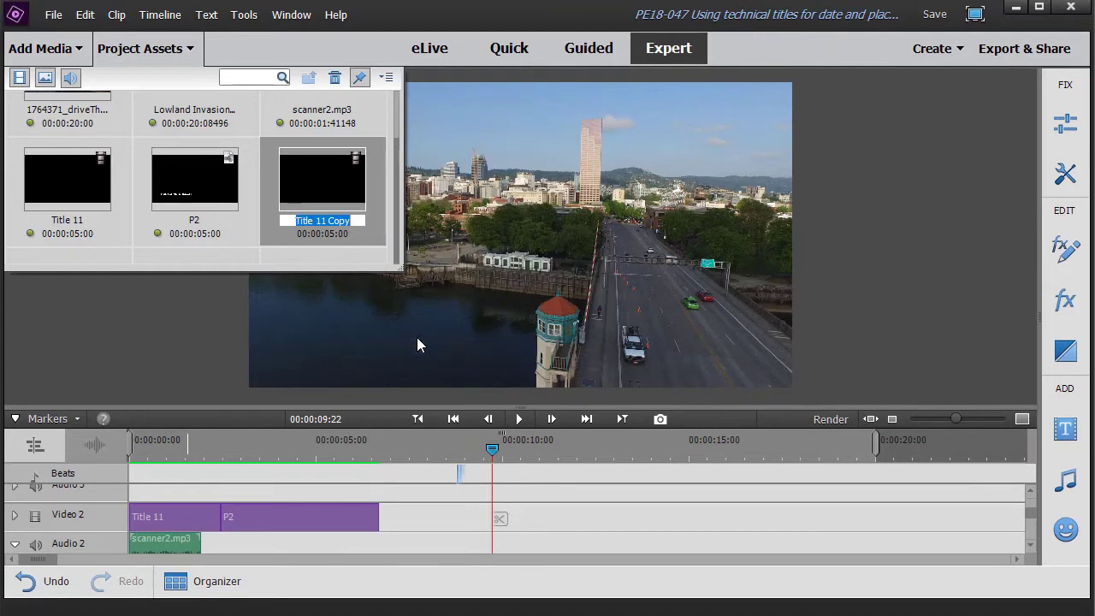
text(TIME)
key(Return)
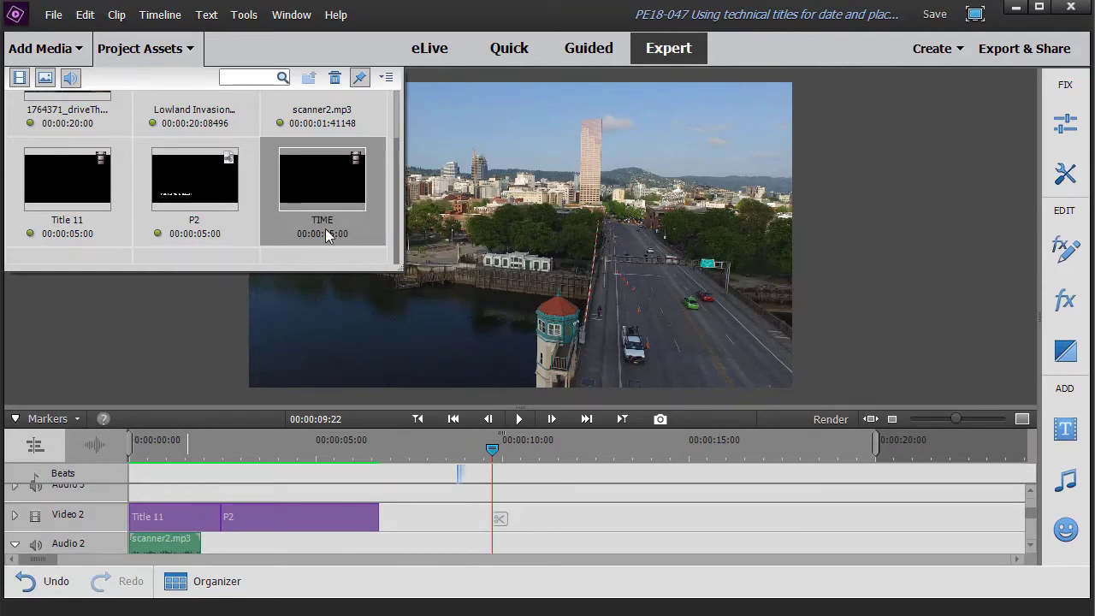
drag(322, 183, 460, 524)
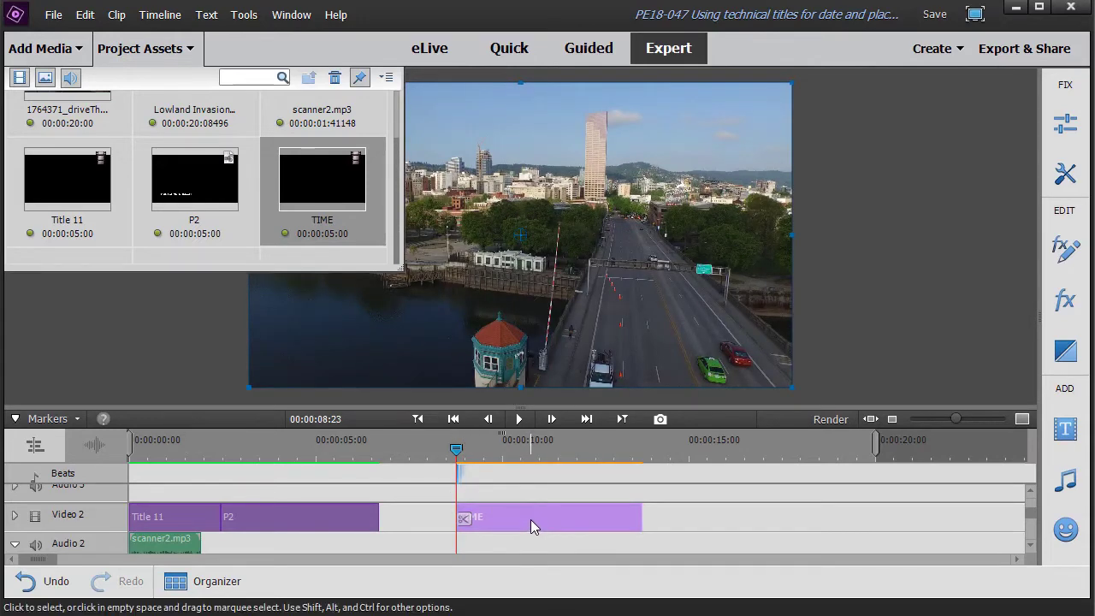
Replace the TIME title's text with 'FRIDAY, JULY 24 8:45 AM' and close the media and adjustment panels
double_click(531, 519)
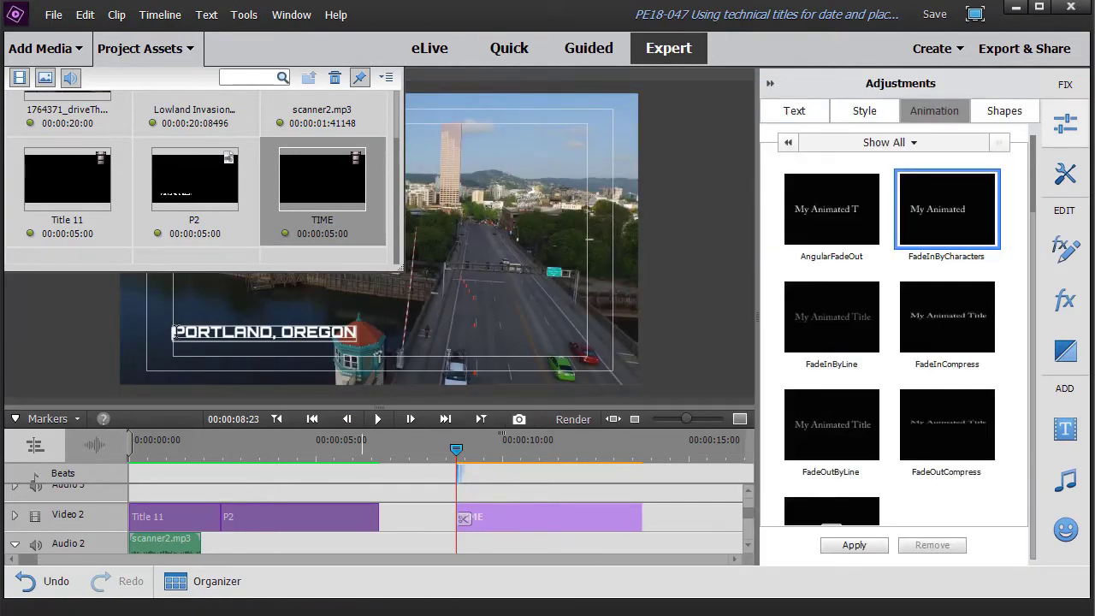
drag(174, 332, 358, 325)
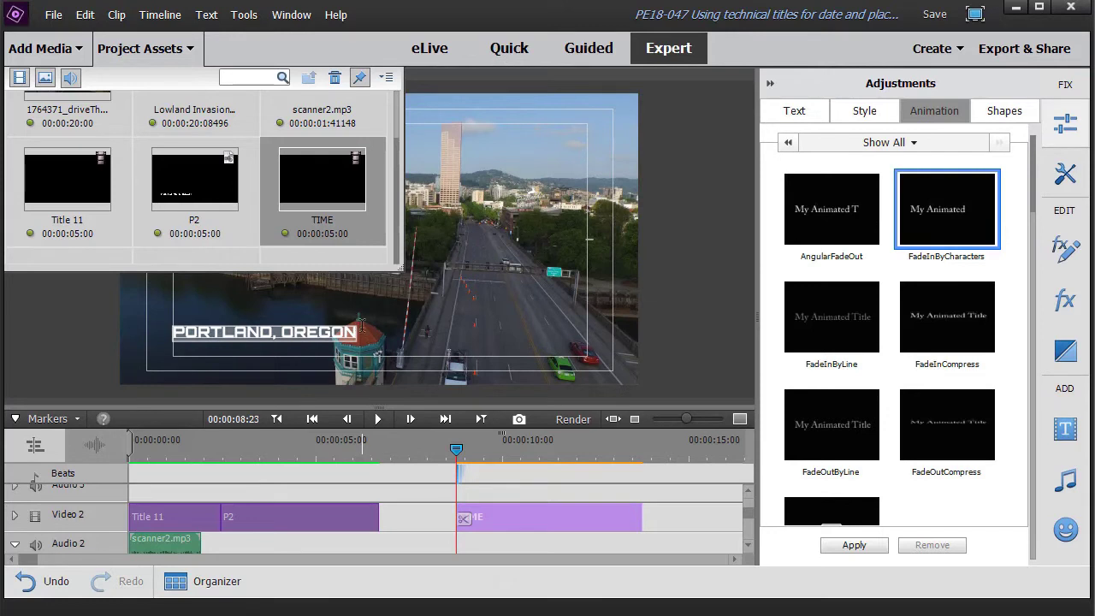
text(FRIDAYU)
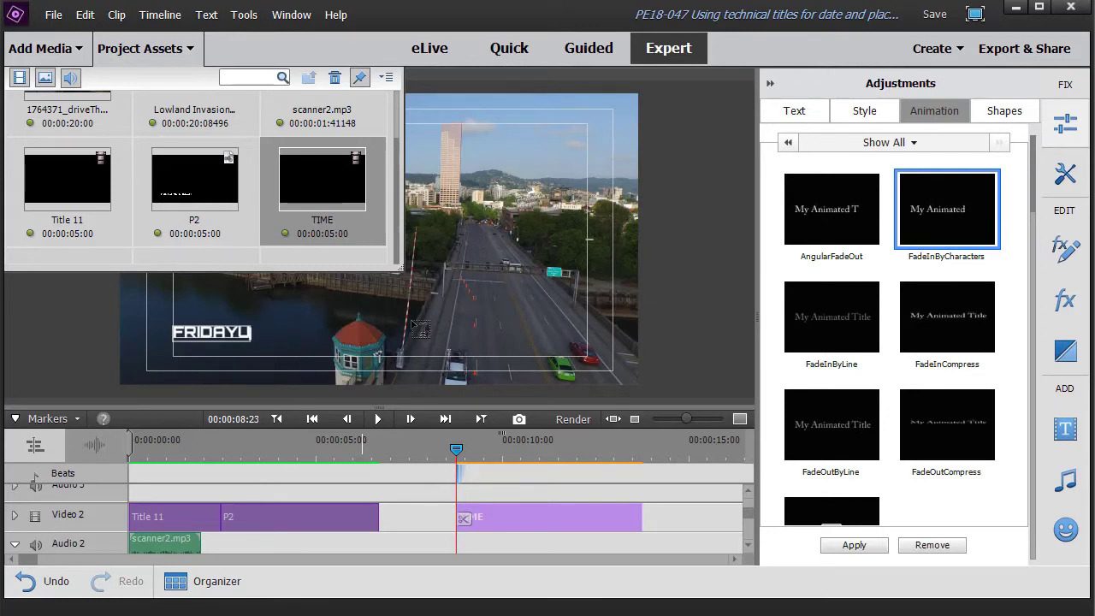
key(BackSpace)
text(, JULY)
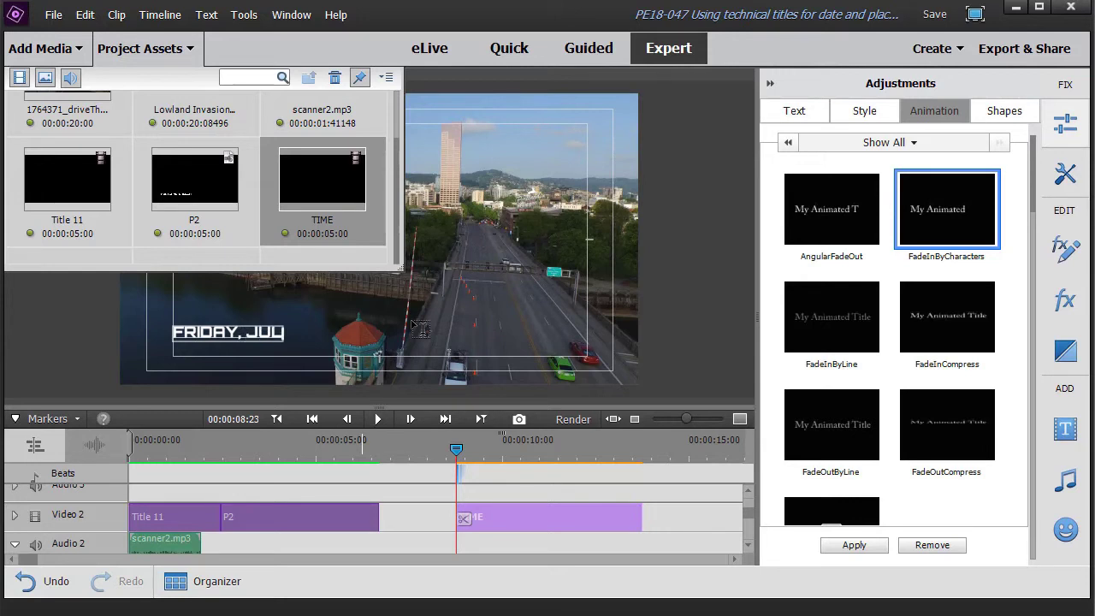
text( 24)
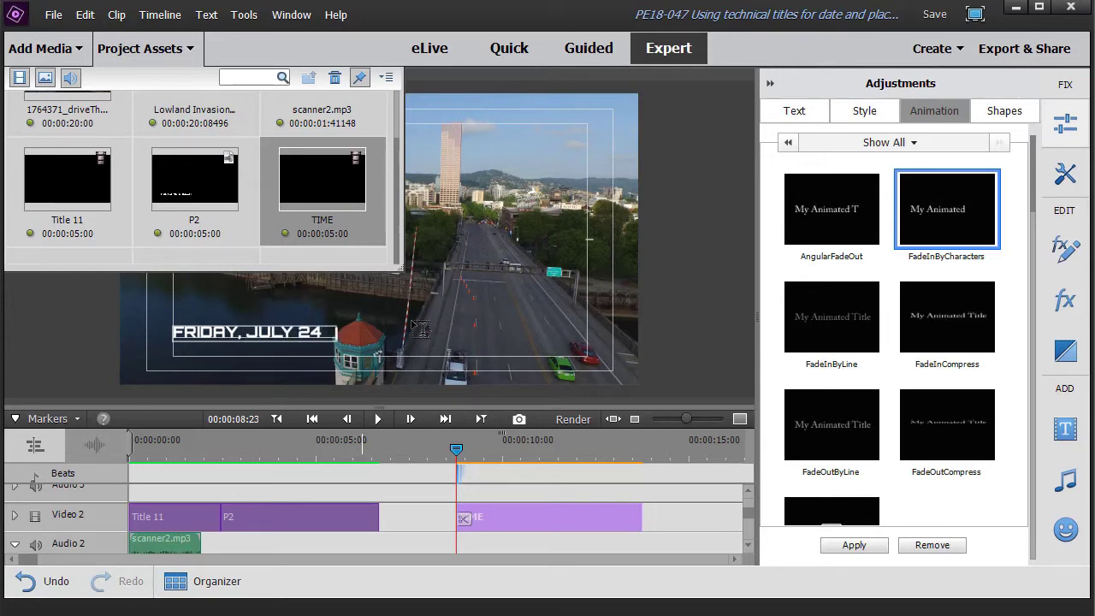
text( 2)
text(:45 AM)
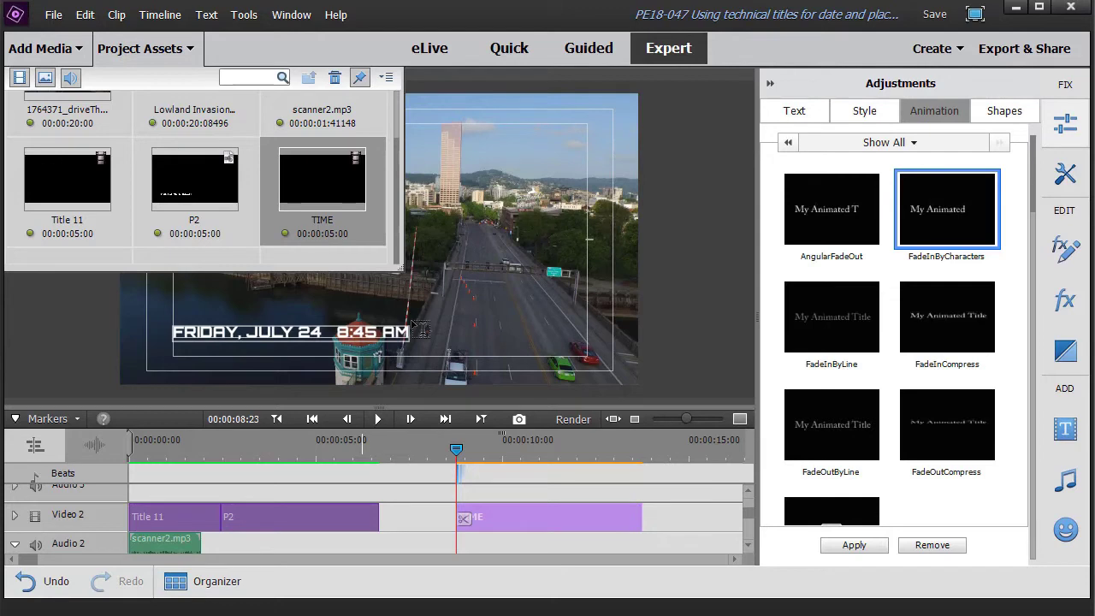
click(152, 49)
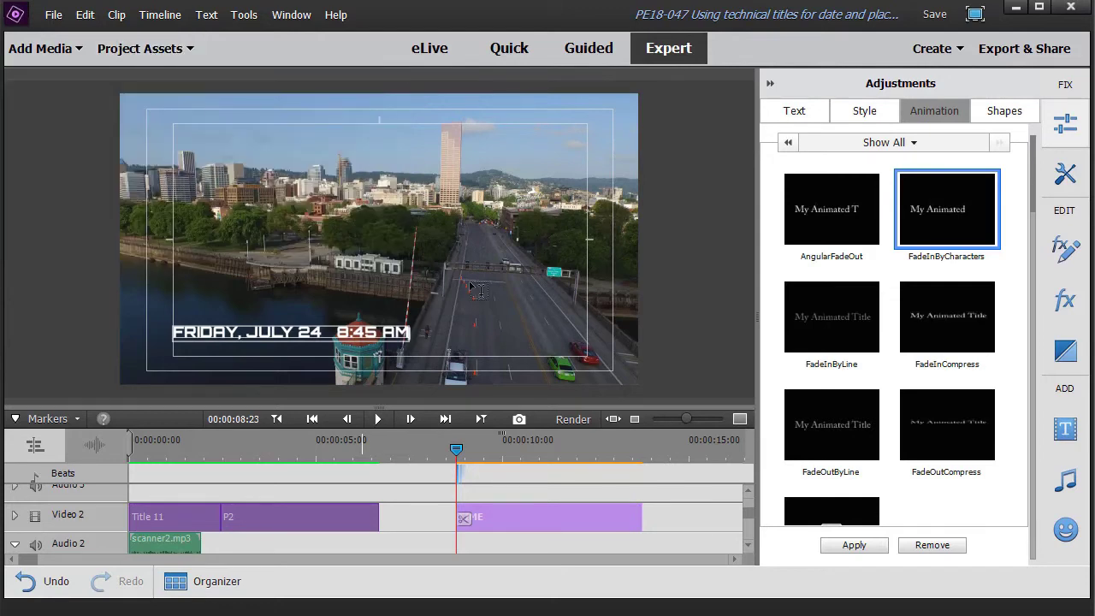
click(770, 83)
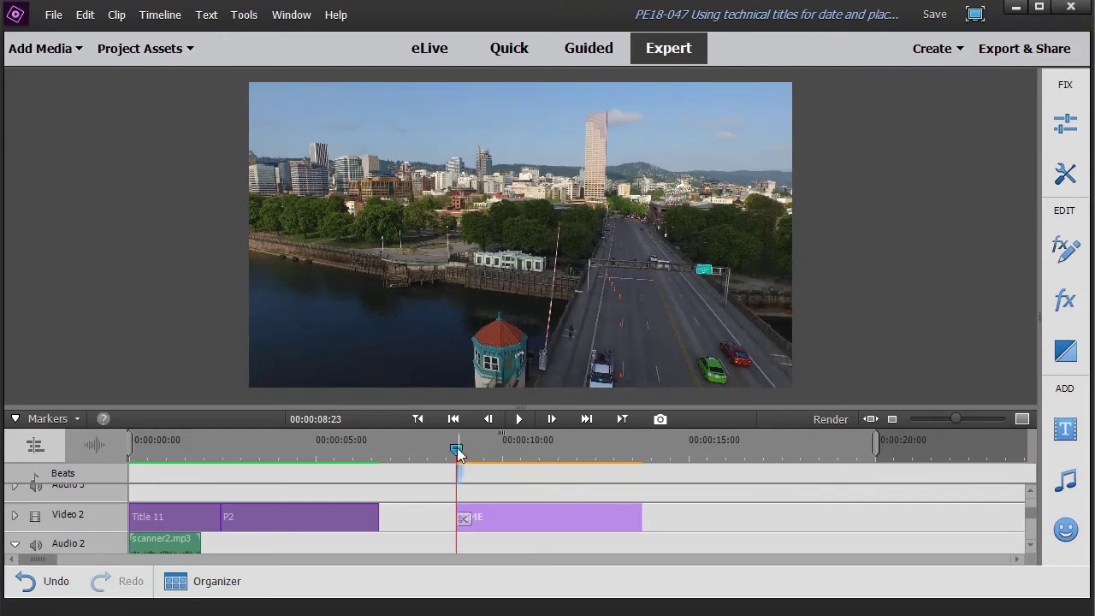
Add scanner2.mp3 to Audio 2 at the start of the TIME title
drag(457, 447, 493, 445)
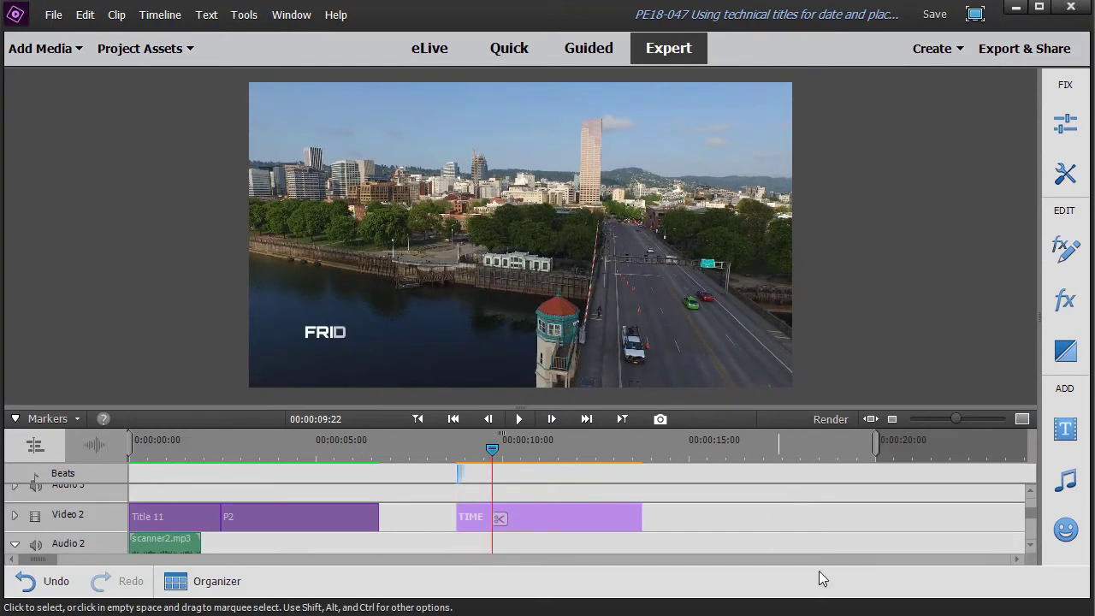
key(Page_Up)
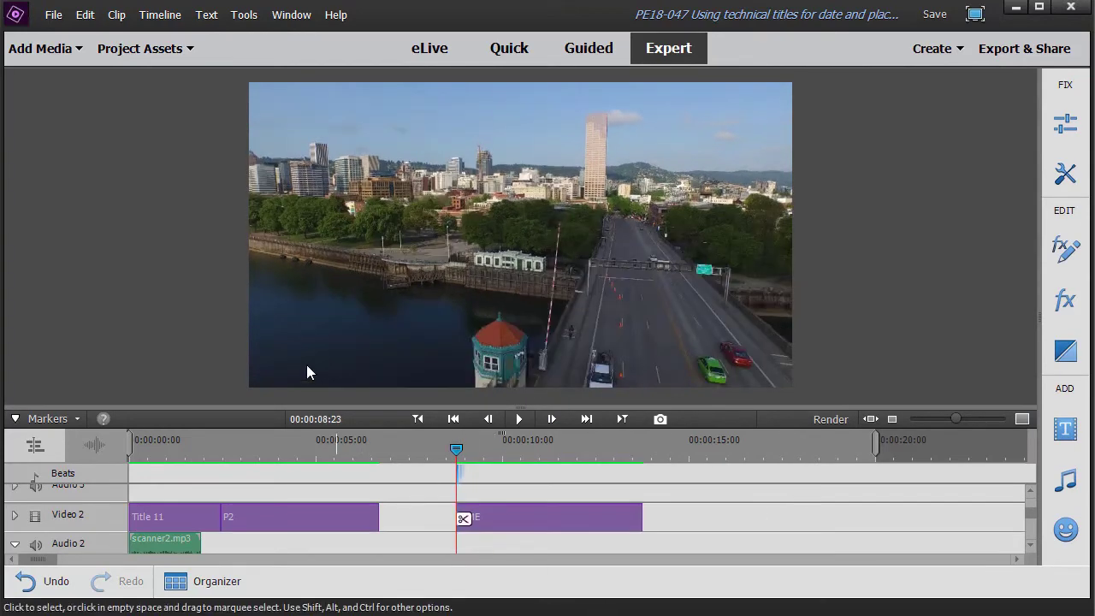
click(174, 57)
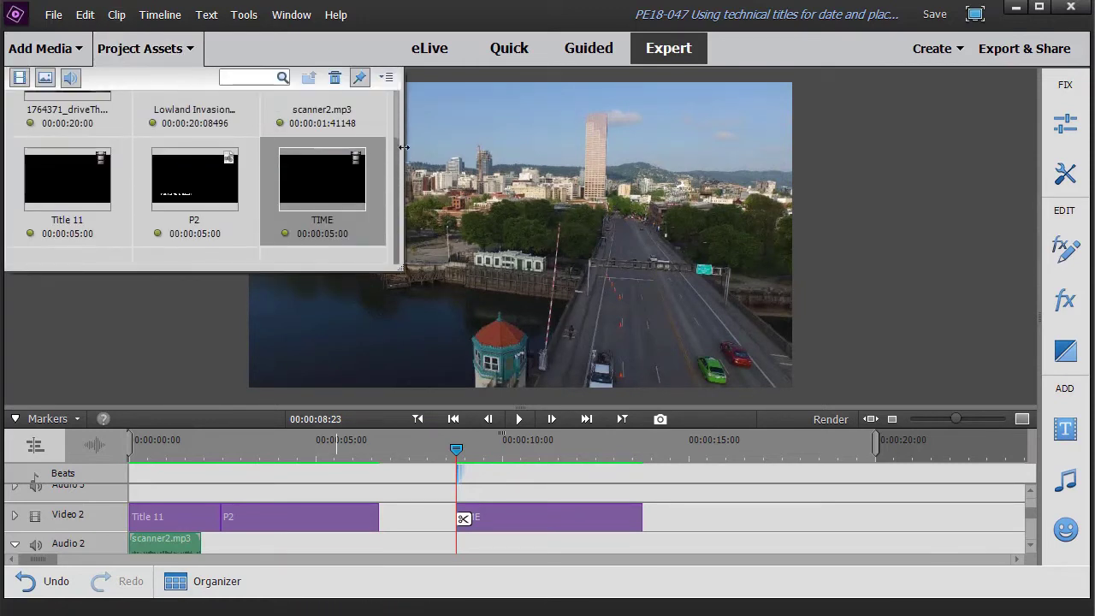
drag(397, 152, 399, 96)
drag(319, 134, 462, 539)
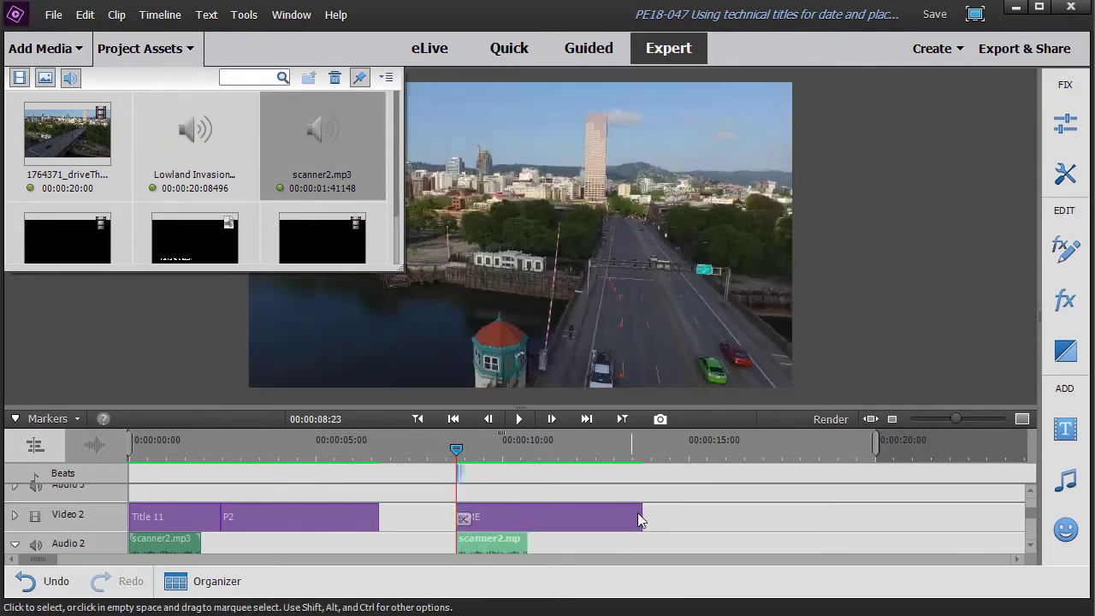
Shorten the TIME title clip from its end and play it back with its scanner sound
drag(640, 512, 530, 520)
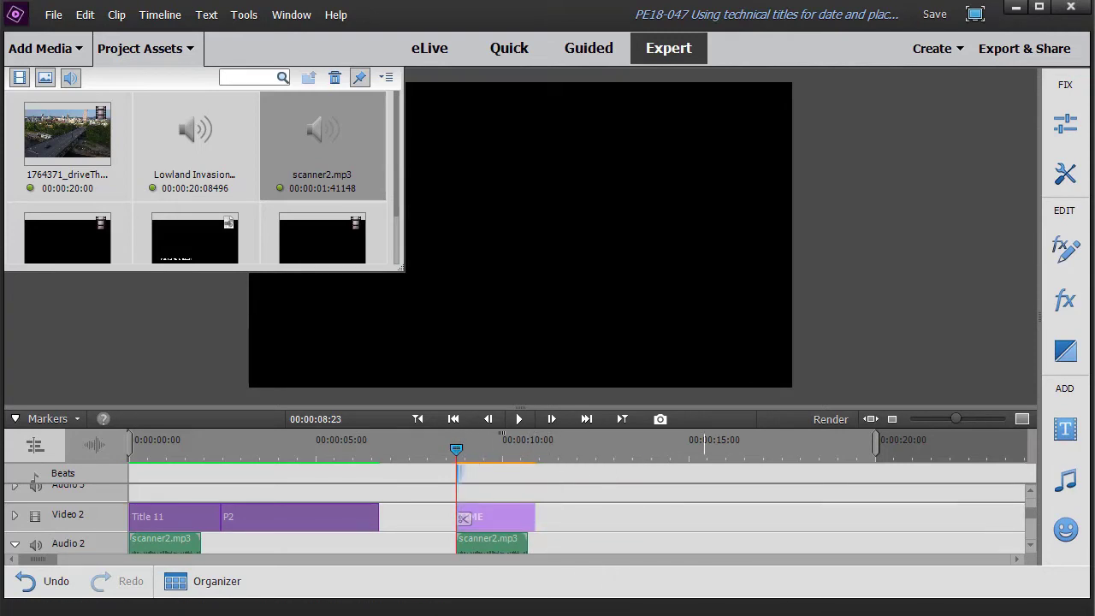
click(428, 443)
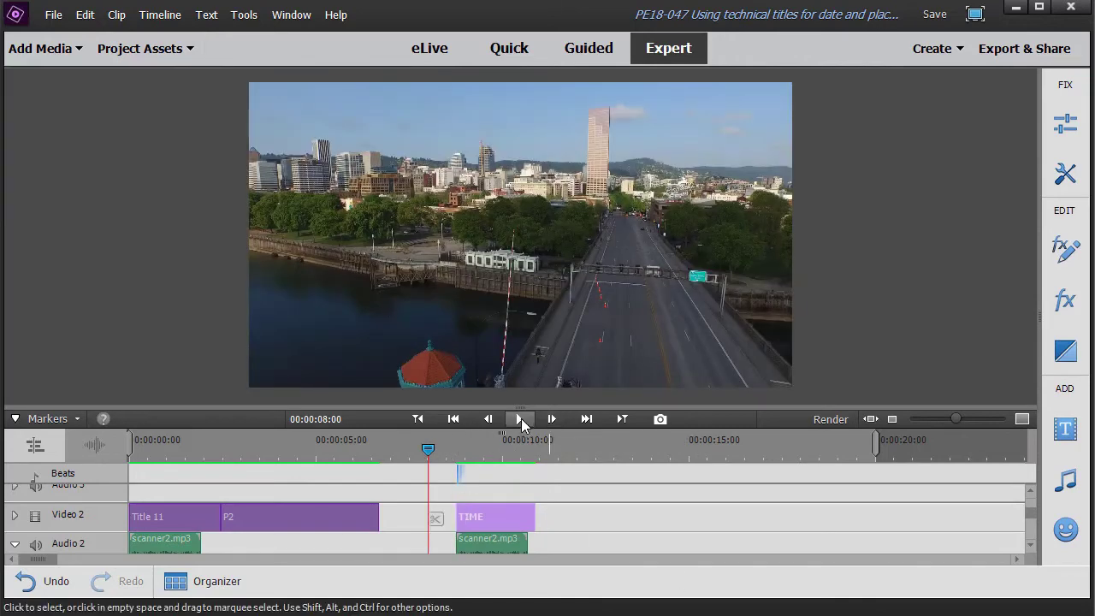
click(521, 419)
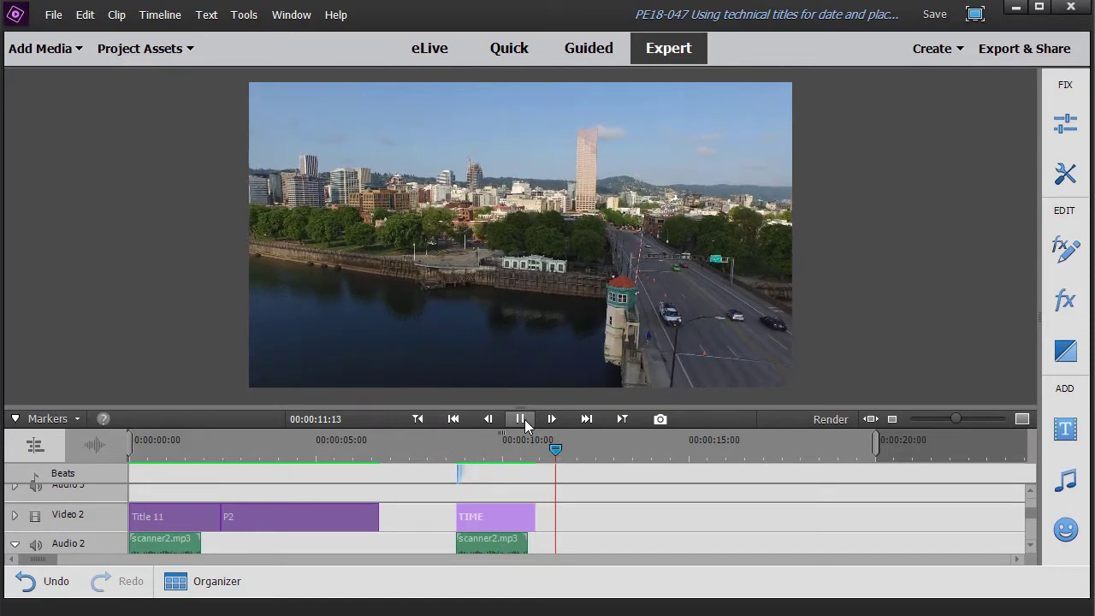
click(524, 419)
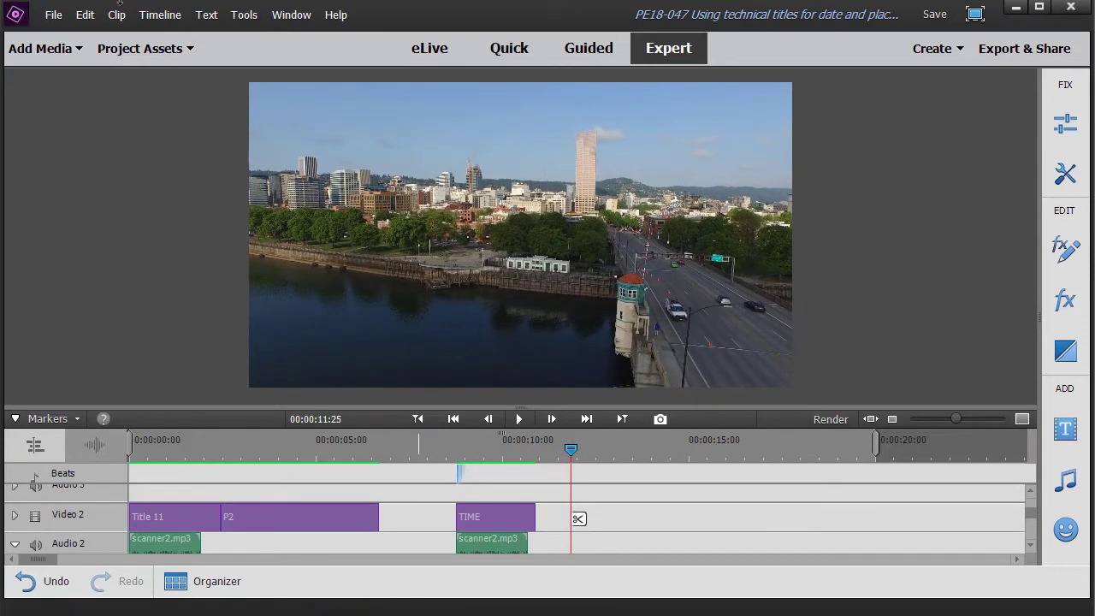
click(161, 49)
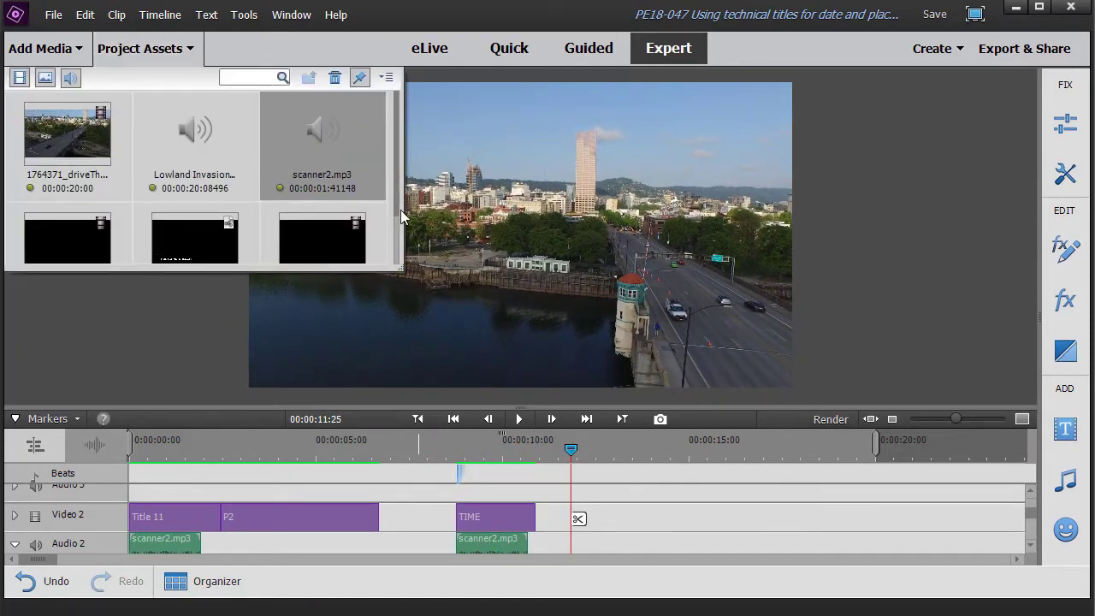
Duplicate the TIME asset, insert TIME Copy right after TIME on Video 2, and trim its end
drag(397, 209, 385, 273)
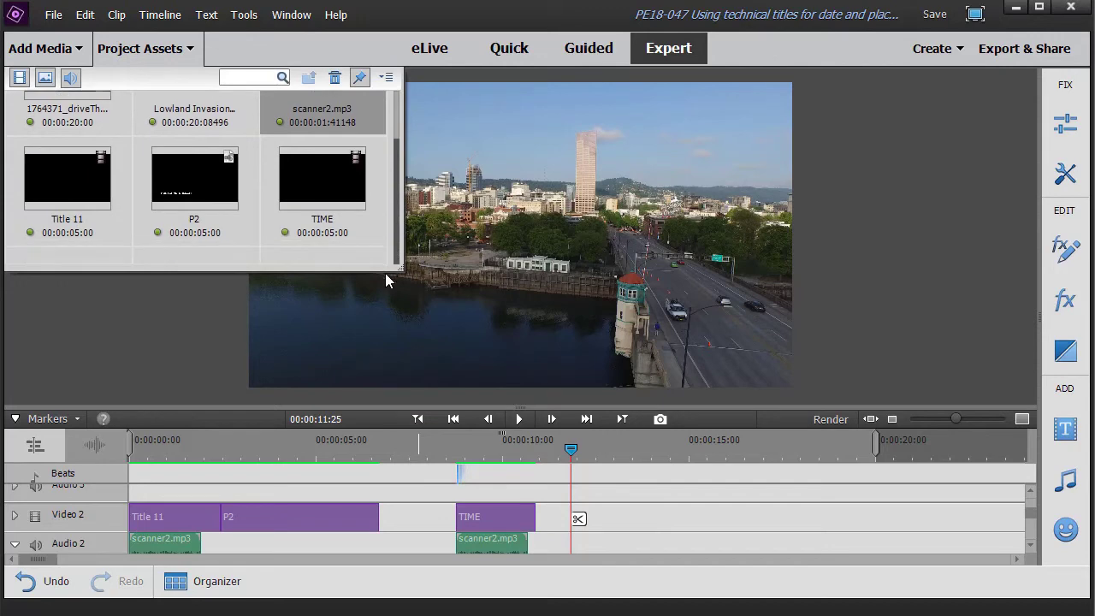
right_click(316, 176)
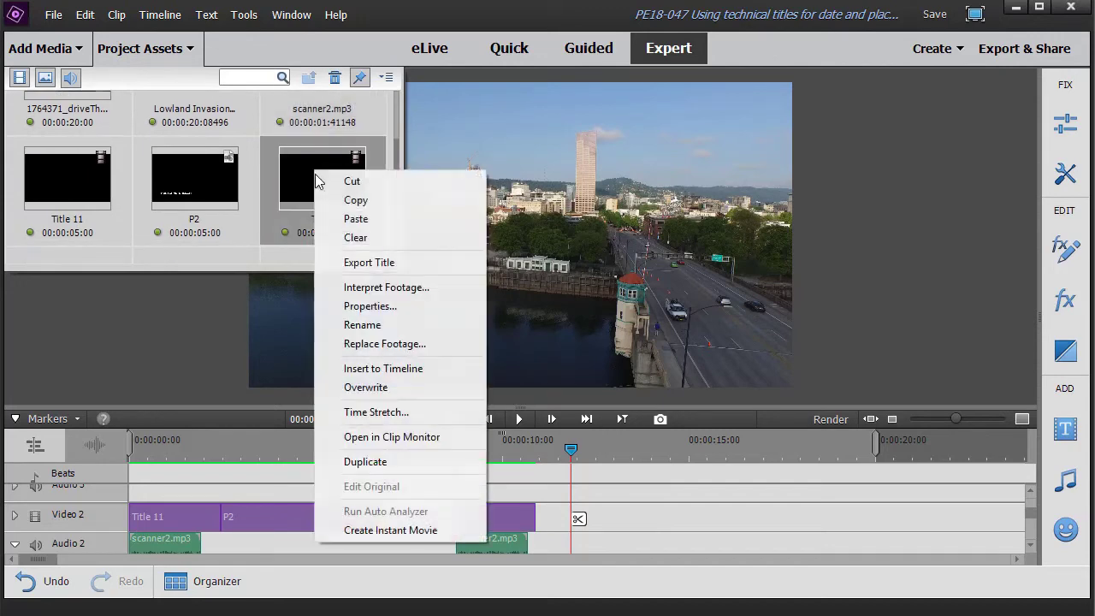
click(380, 463)
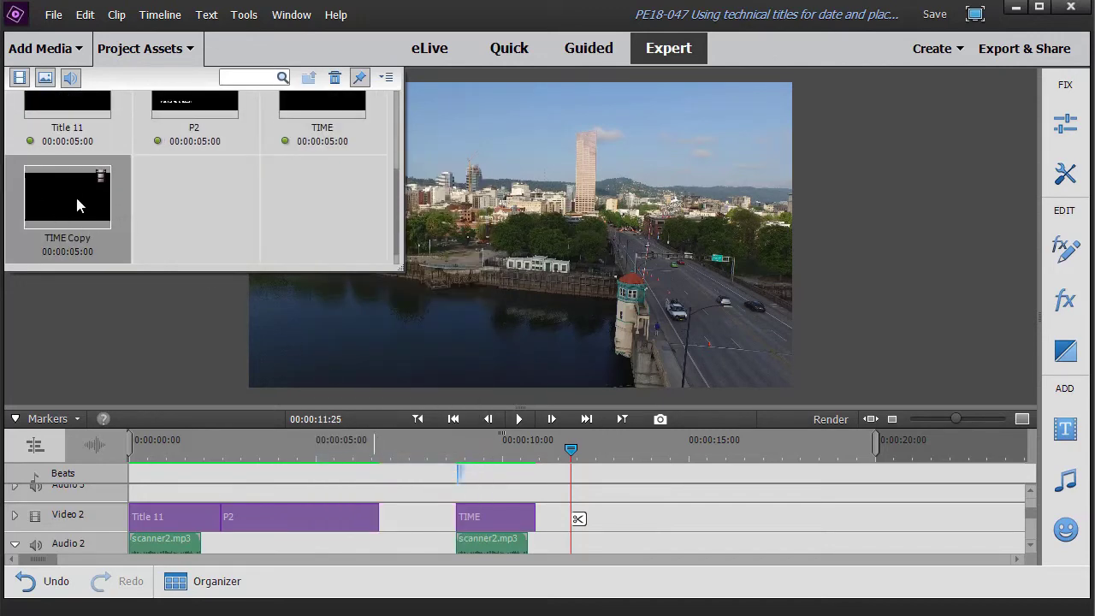
drag(68, 206, 546, 521)
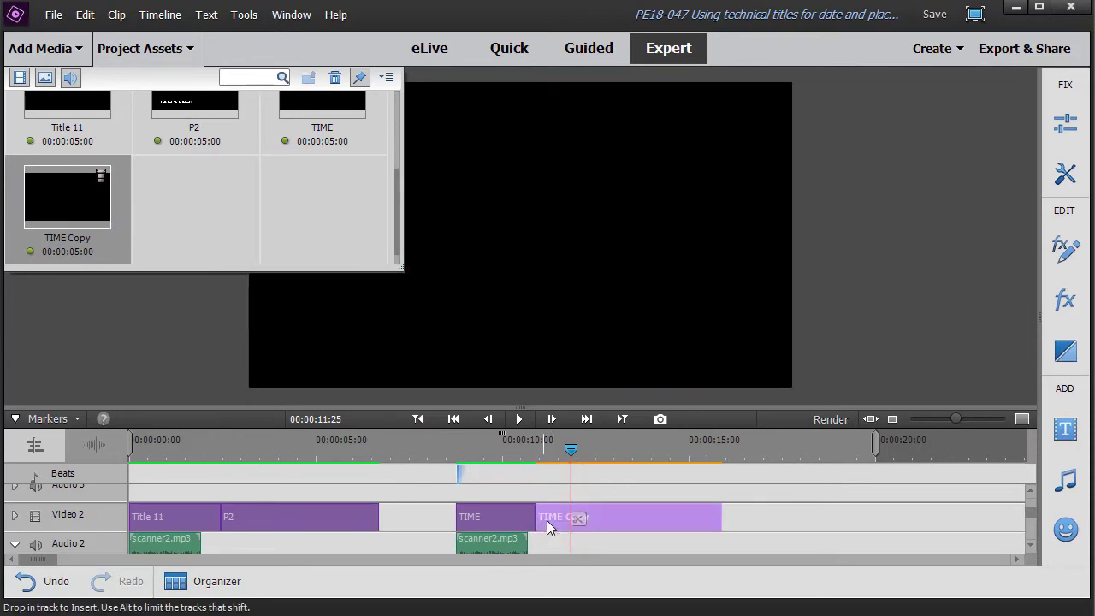
drag(714, 523, 666, 519)
Remove TIME Copy's fade-in animation, close the title and media panels, and return to the timeline start
double_click(629, 520)
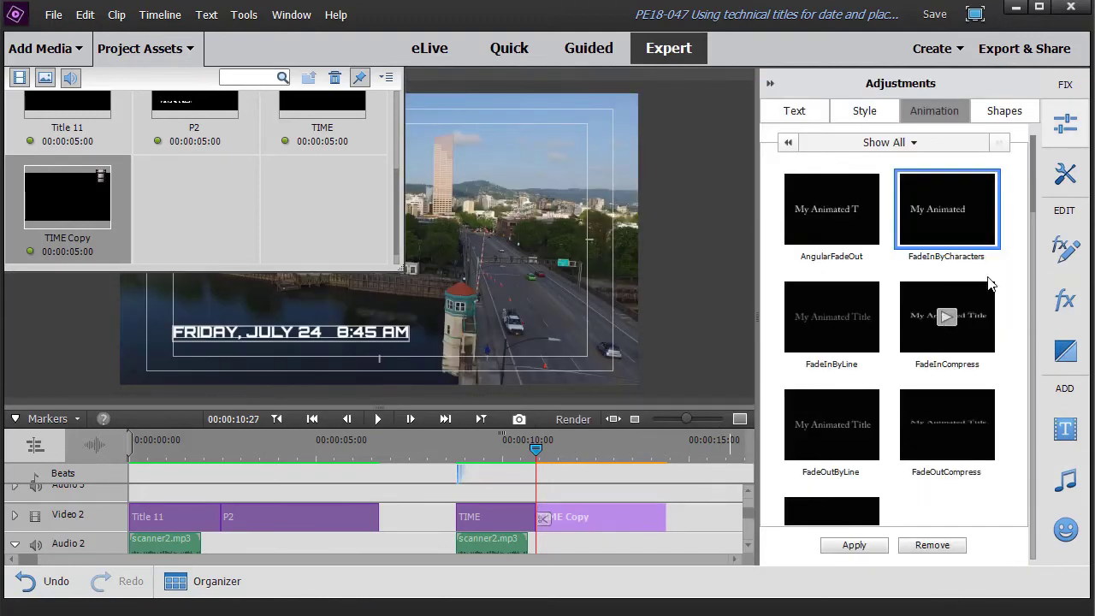
click(931, 546)
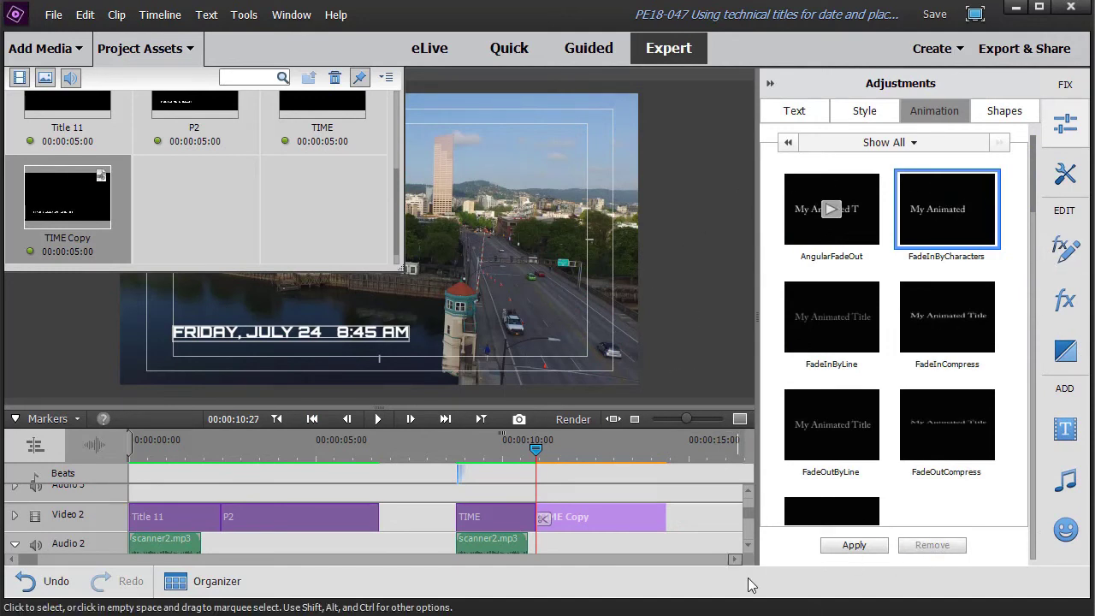
click(770, 86)
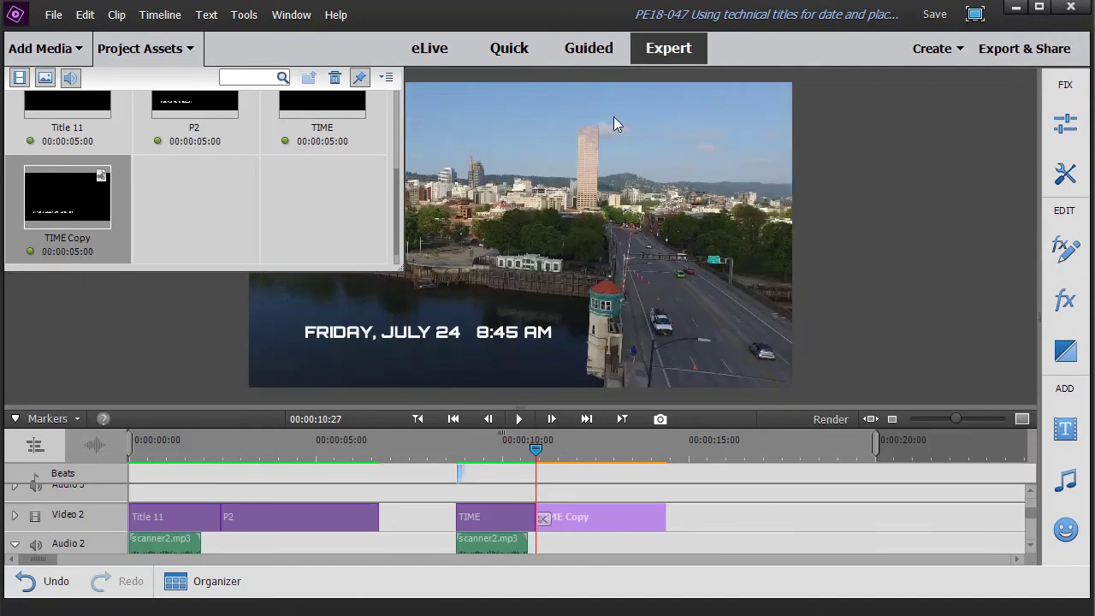
click(141, 48)
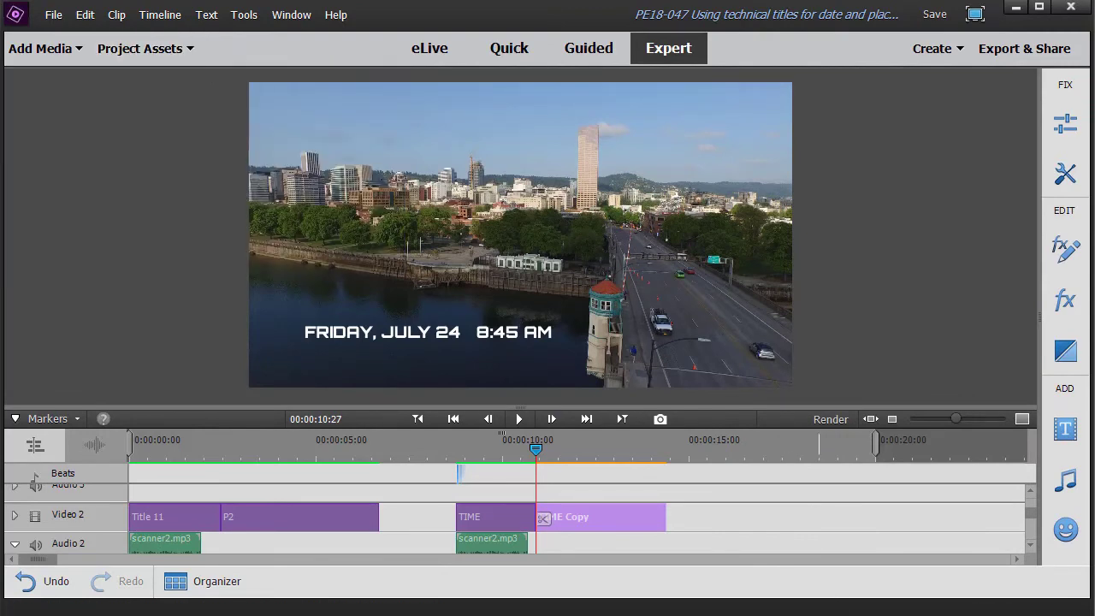
key(Home)
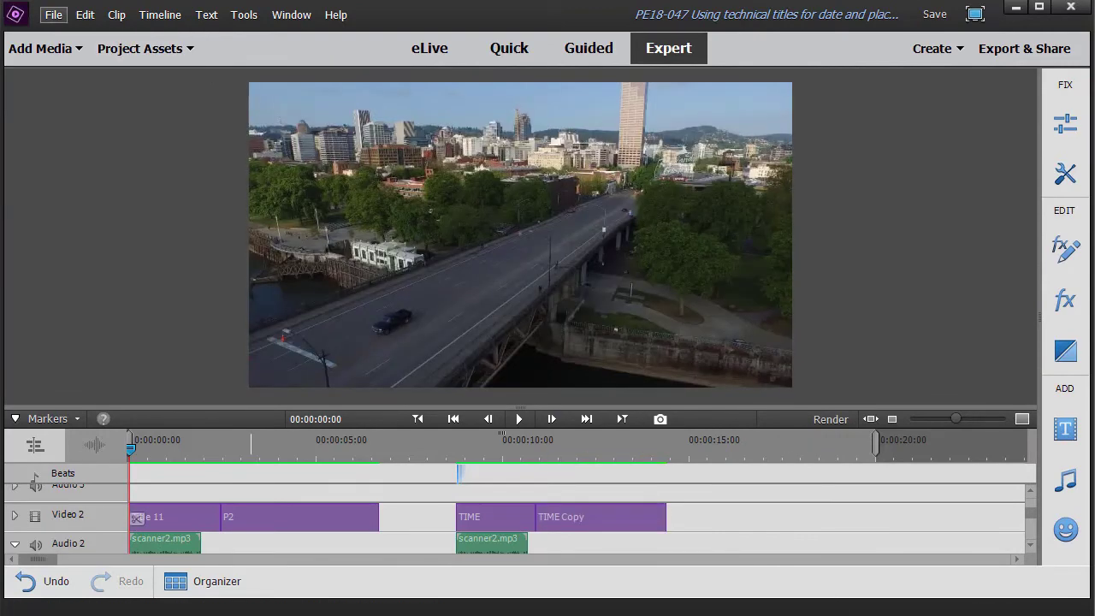
click(519, 418)
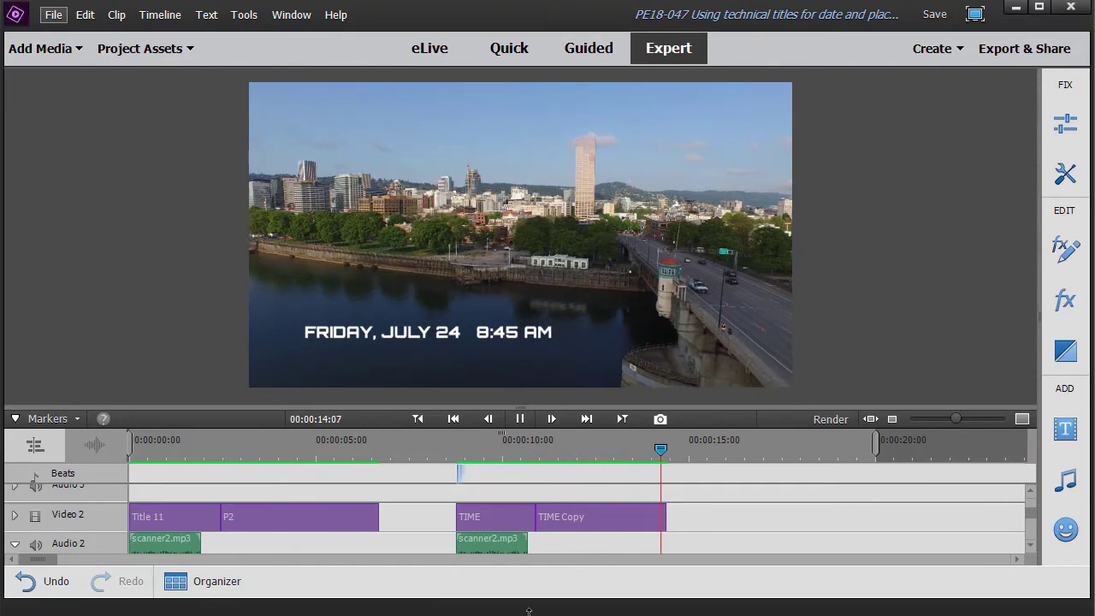
click(518, 418)
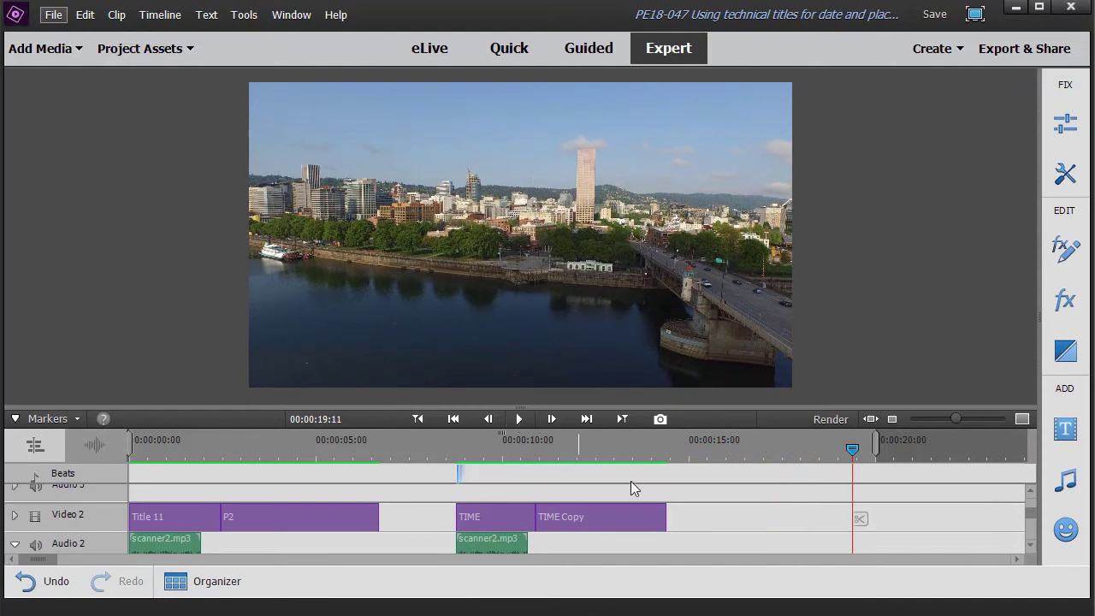